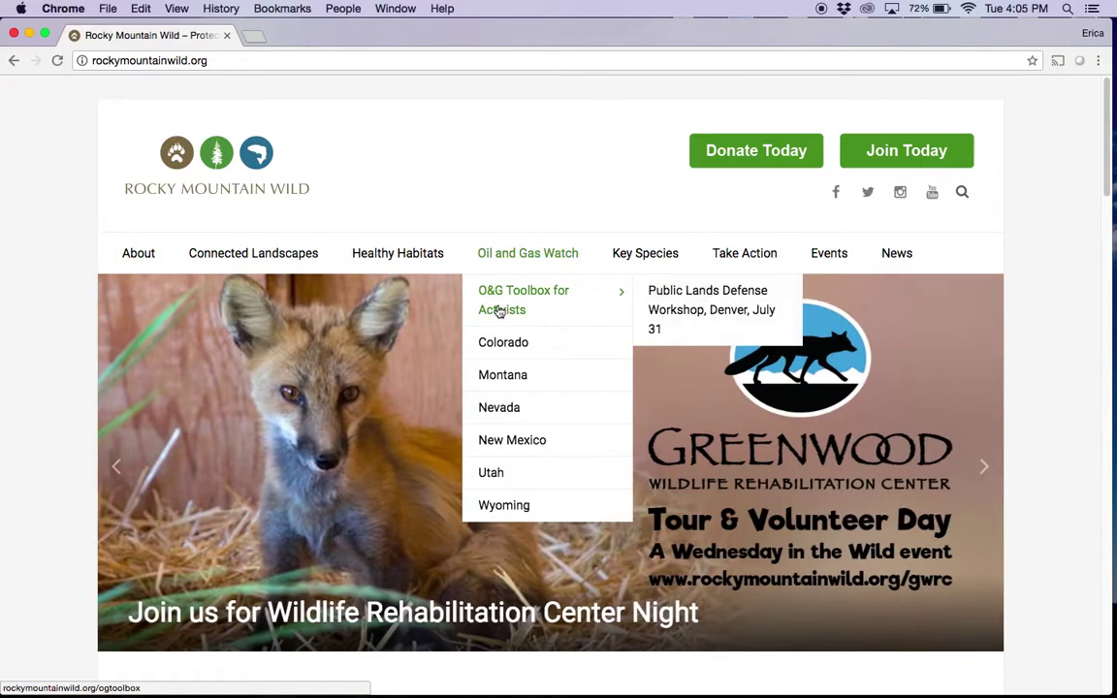
Open the O&G Toolbox for Activists page and look over its oil and gas leasing process infographic
{"action": "left_click", "coordinate": [499, 311]}
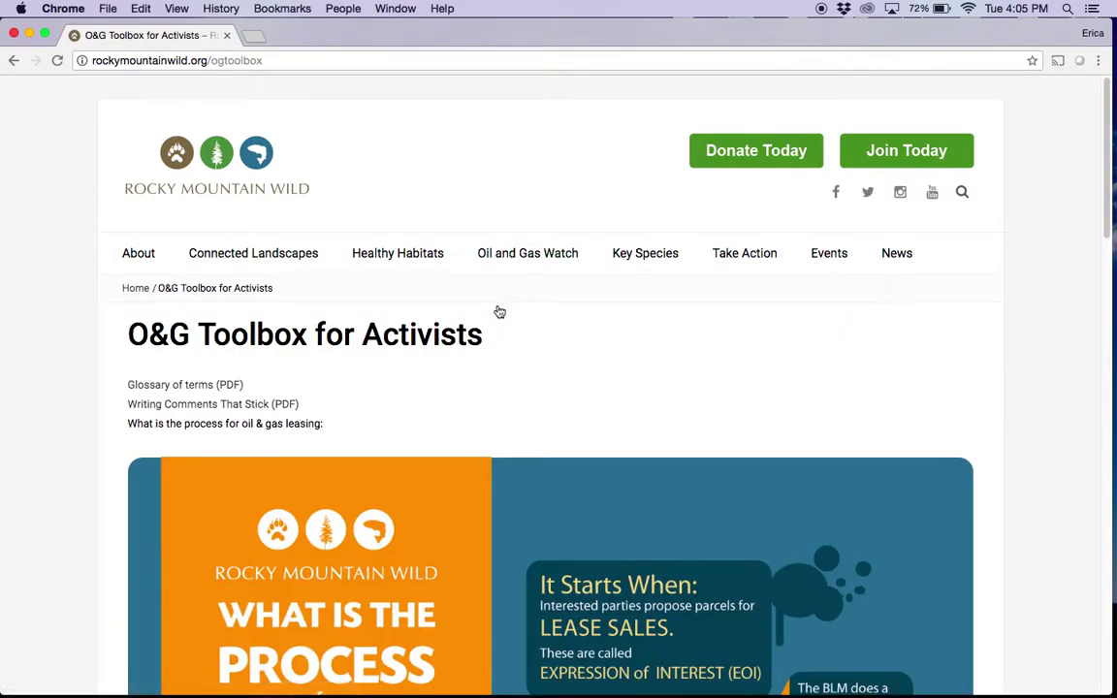
{"action": "scroll", "coordinate": [591, 411], "scroll_direction": "down", "scroll_amount": 2}
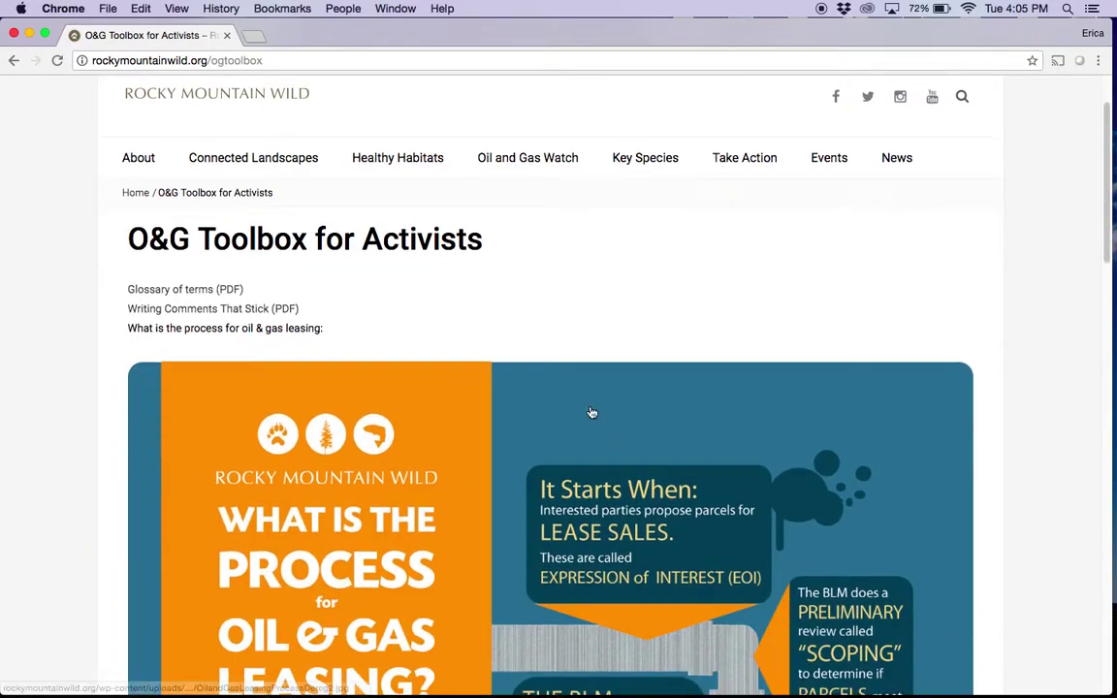
{"action": "scroll", "coordinate": [591, 411], "scroll_direction": "down", "scroll_amount": 5}
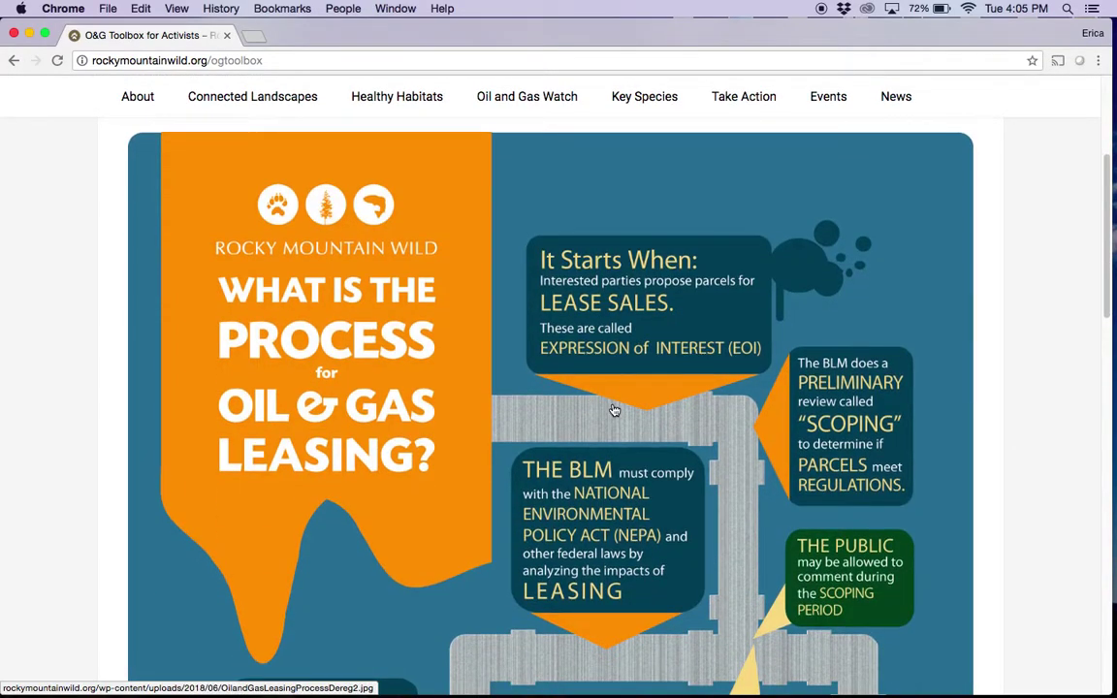
{"action": "scroll", "coordinate": [614, 411], "scroll_direction": "up", "scroll_amount": 5}
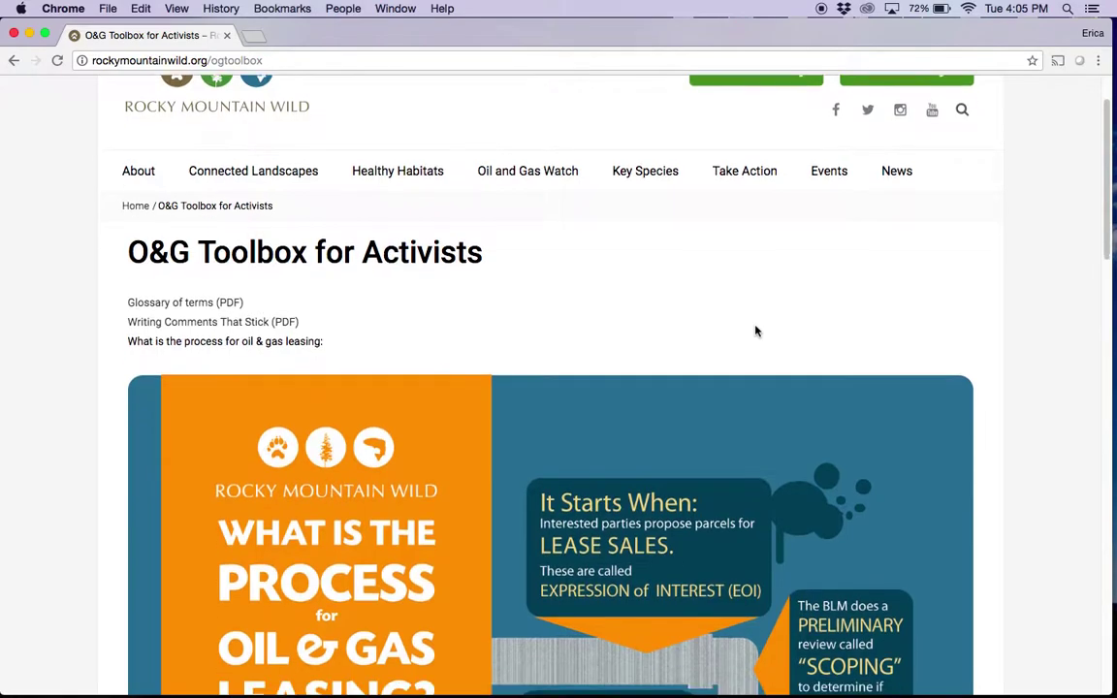
{"action": "scroll", "coordinate": [757, 331], "scroll_direction": "down", "scroll_amount": 5}
{"action": "scroll", "coordinate": [757, 332], "scroll_direction": "up", "scroll_amount": 5}
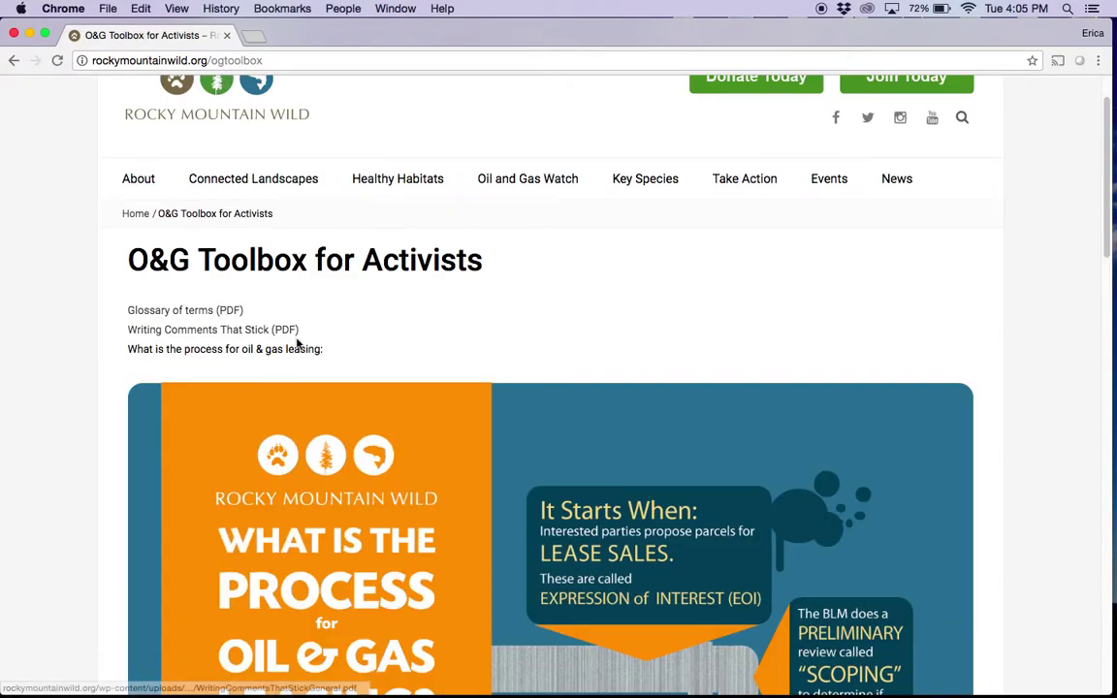
Open the Writing Comments That Stick PDF and review its sticky comment checklist
{"action": "left_click", "coordinate": [218, 335]}
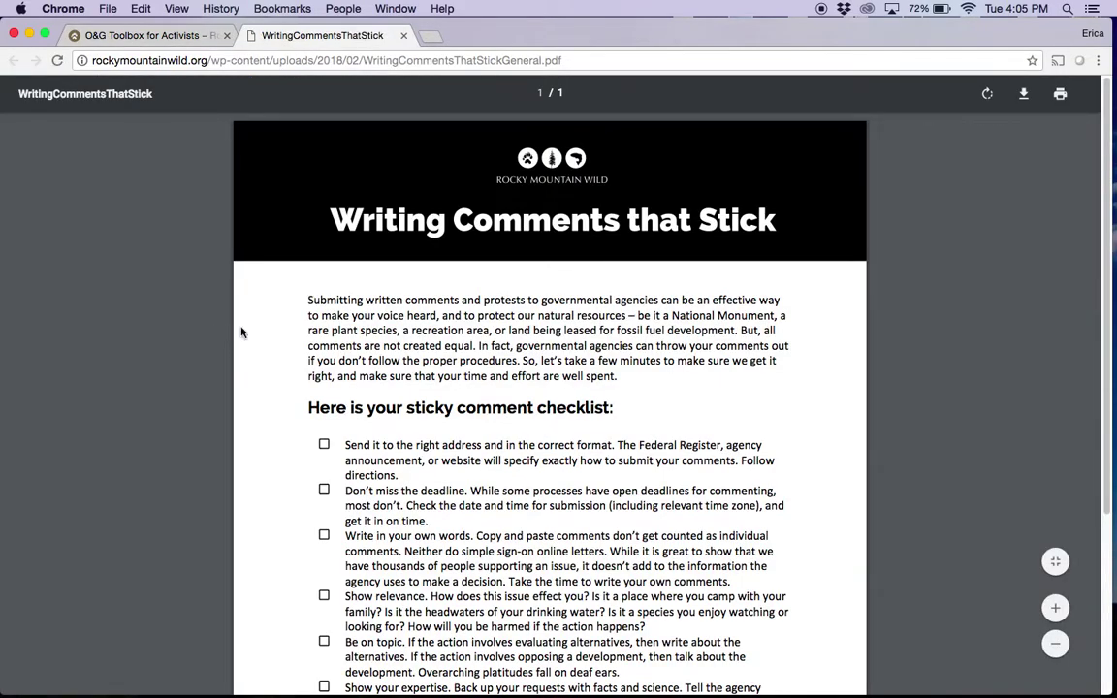
{"action": "scroll", "coordinate": [259, 349], "scroll_direction": "down", "scroll_amount": 4}
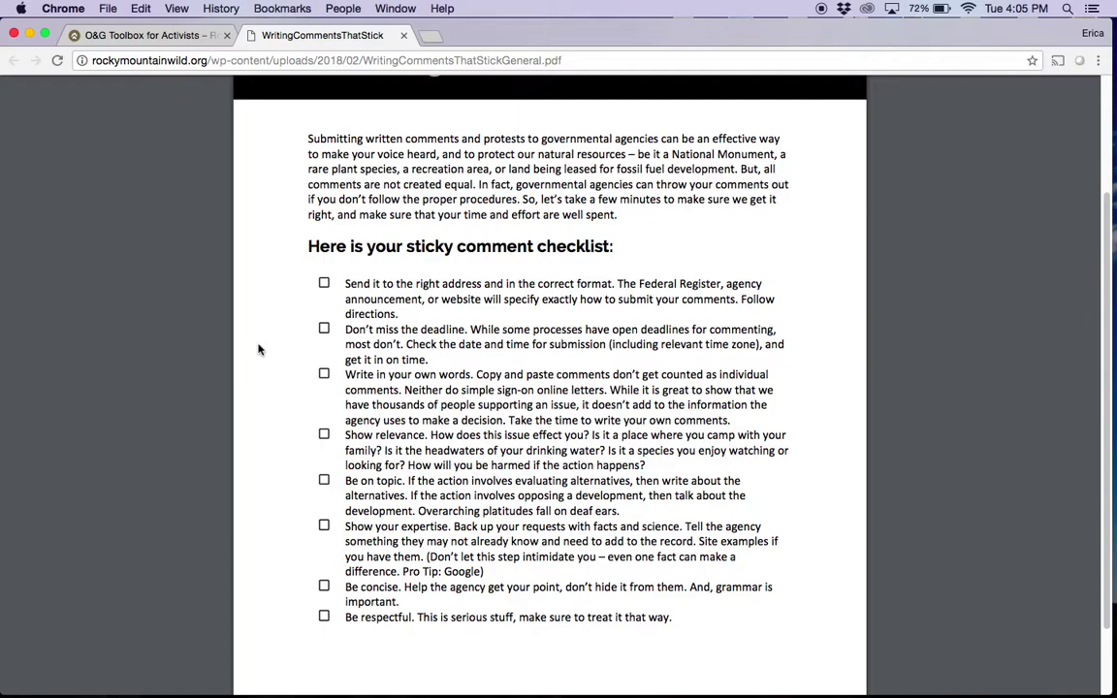
{"action": "scroll", "coordinate": [258, 364], "scroll_direction": "up", "scroll_amount": 1}
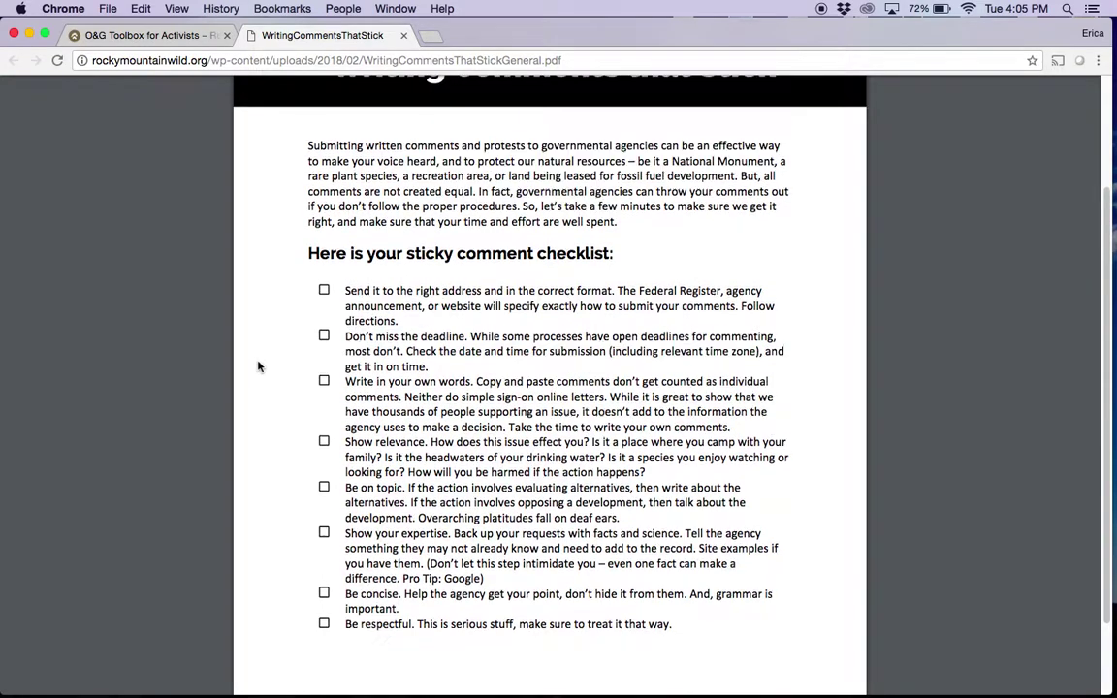
{"action": "scroll", "coordinate": [258, 366], "scroll_direction": "up", "scroll_amount": 3}
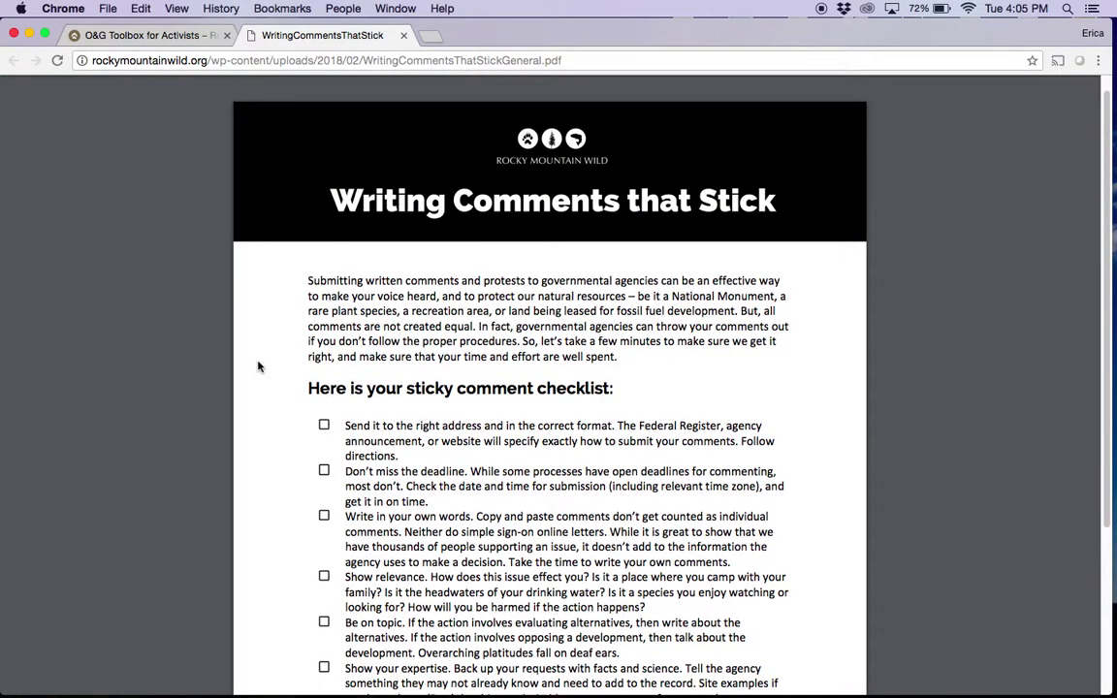
Return to the toolbox page, open Utah's upcoming oil and gas lease sales, and view the proposed parcels on the interactive map
{"action": "left_click", "coordinate": [107, 39]}
{"action": "mouse_move", "coordinate": [560, 171]}
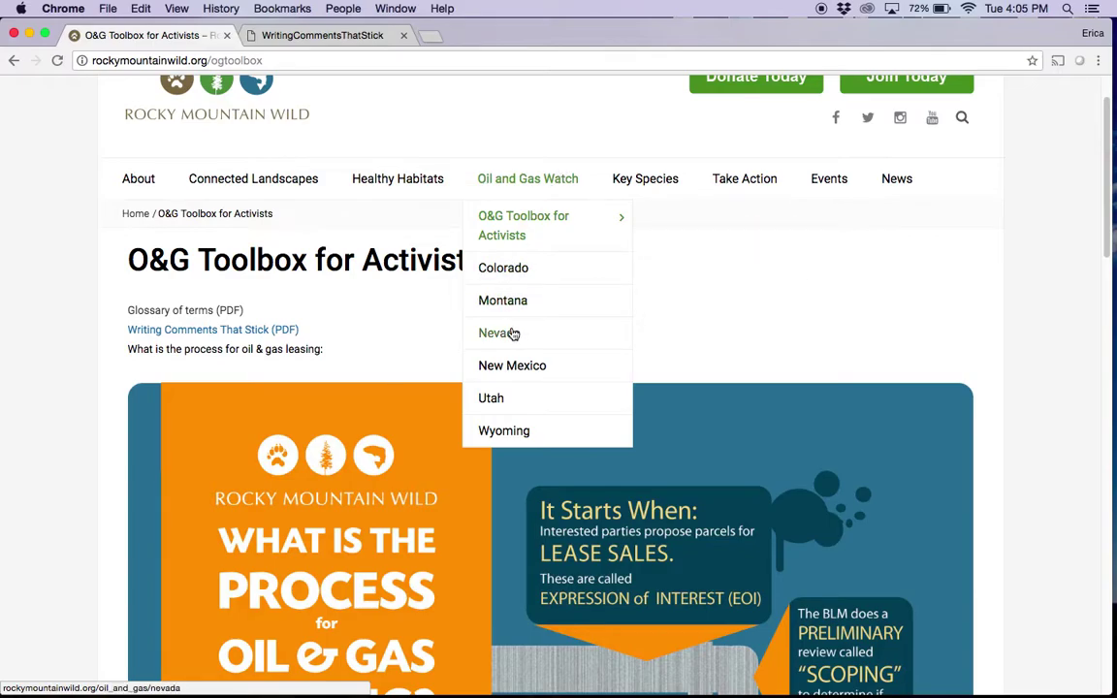
{"action": "left_click", "coordinate": [495, 400]}
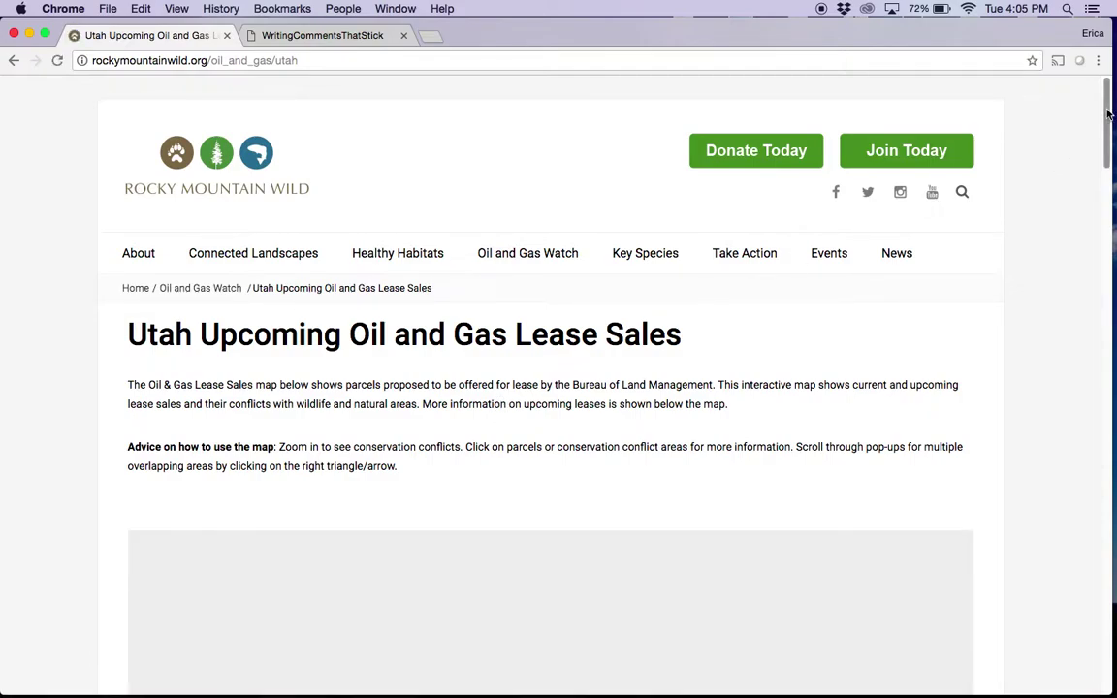
{"action": "left_click_drag", "start_coordinate": [1106, 110], "coordinate": [1095, 184]}
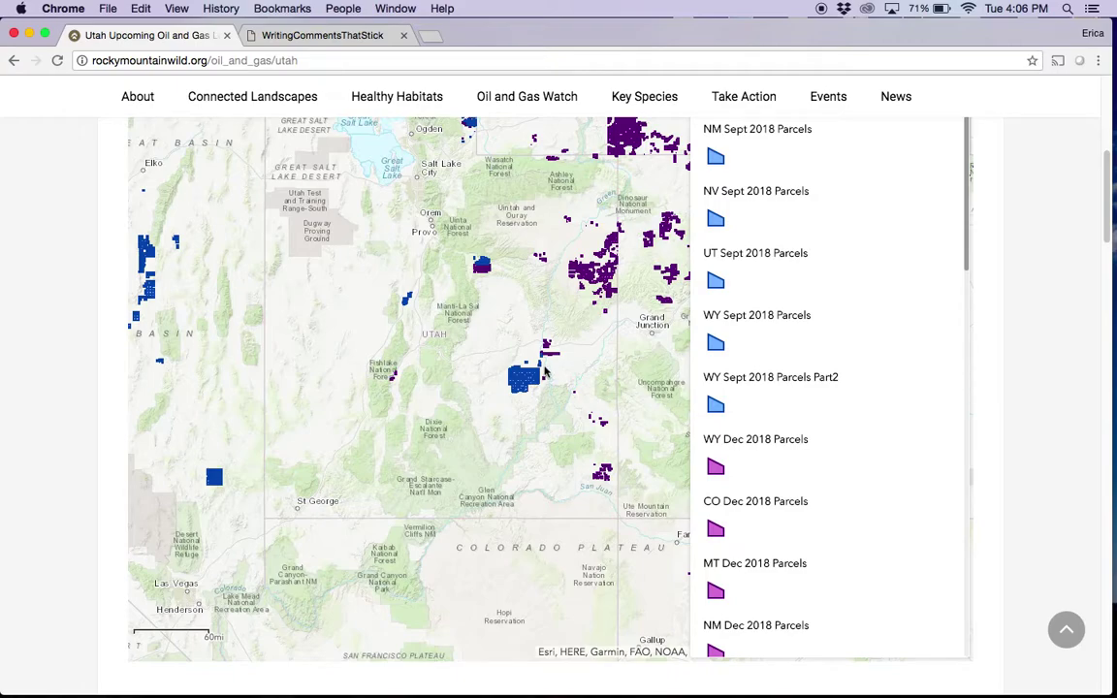
{"action": "left_click_drag", "start_coordinate": [524, 314], "coordinate": [532, 410]}
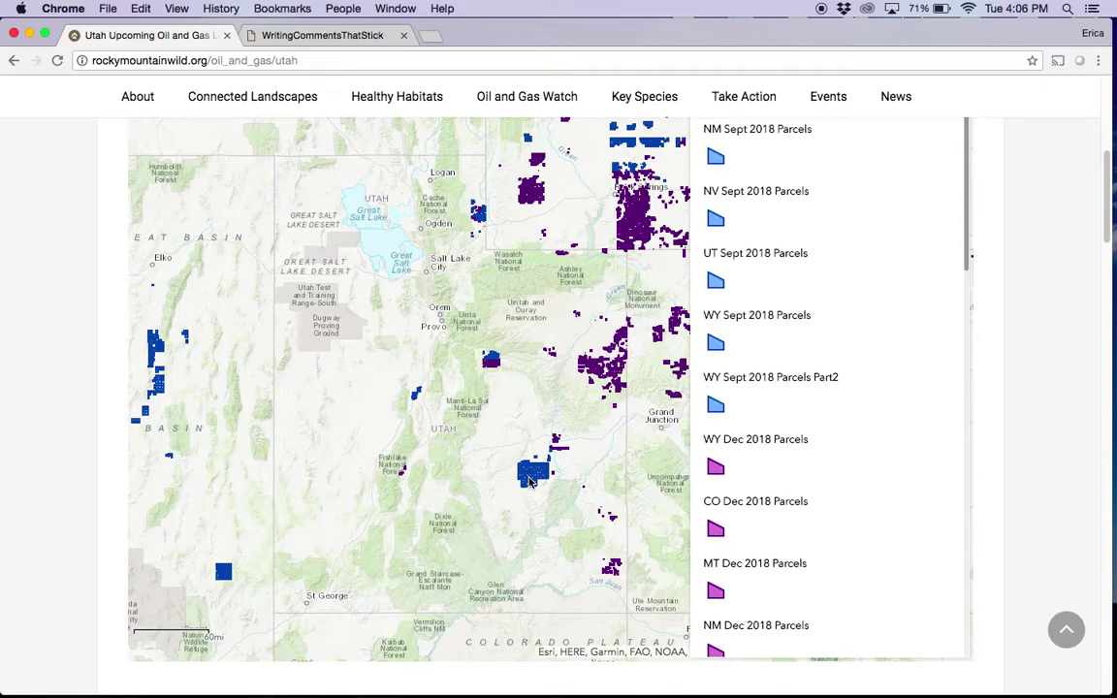
Open the December 2018 Oil and Gas Lease Sale ePlanning website from the scoping section and show its Documents page
{"action": "left_click_drag", "start_coordinate": [1107, 194], "coordinate": [1104, 279]}
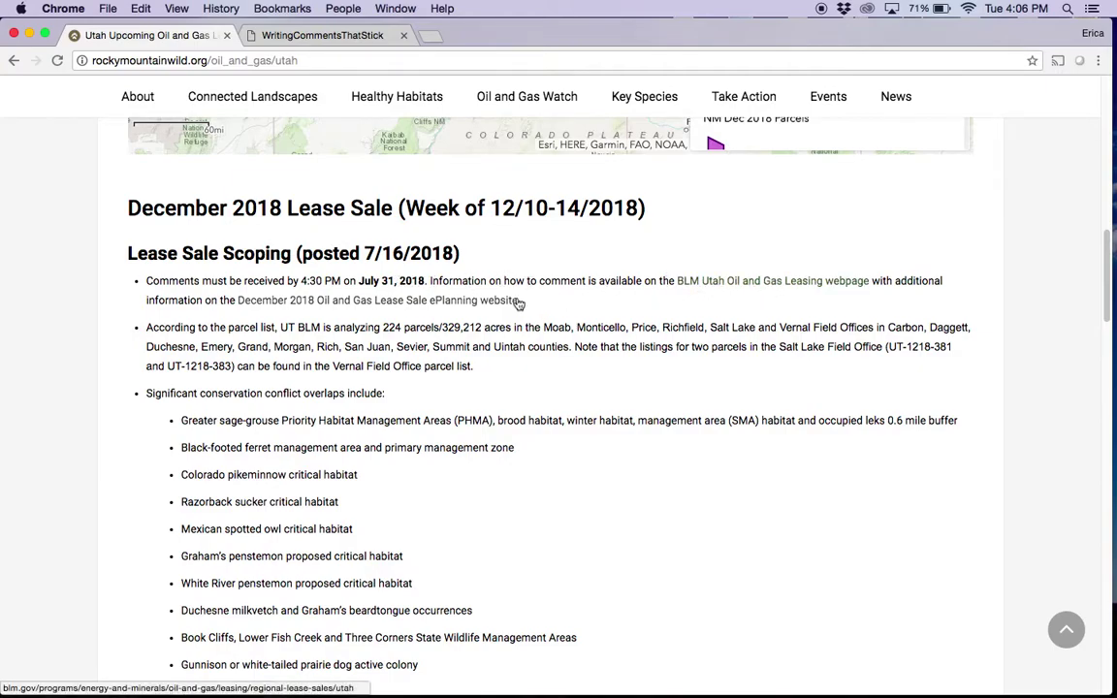
{"action": "left_click", "coordinate": [291, 301]}
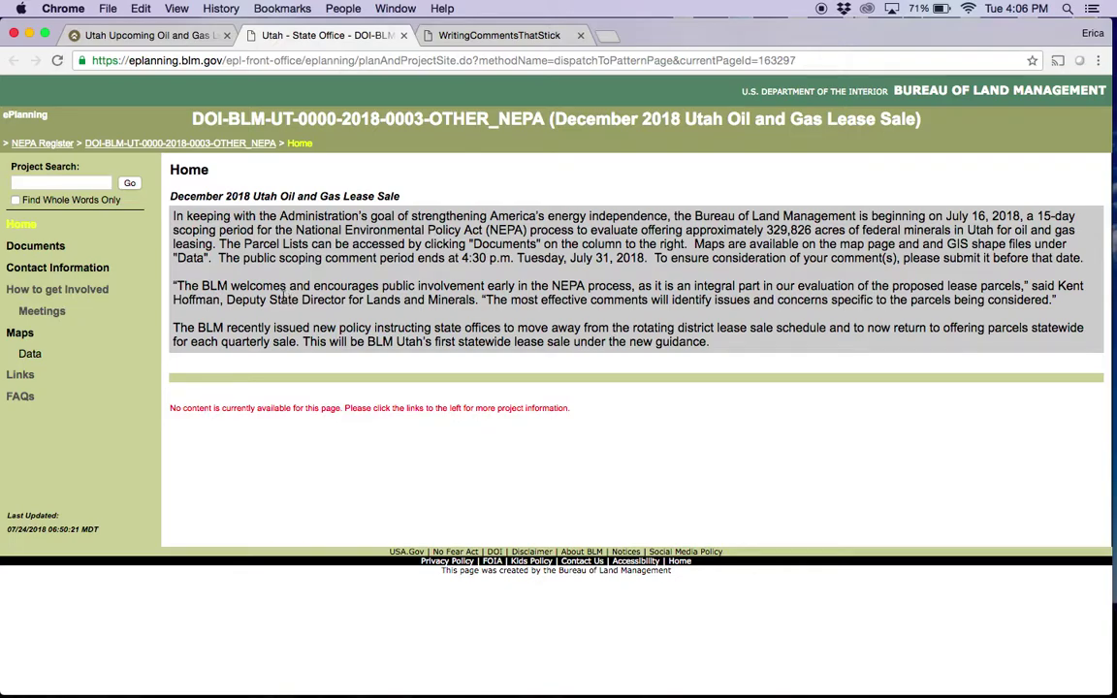
{"action": "left_click", "coordinate": [53, 249]}
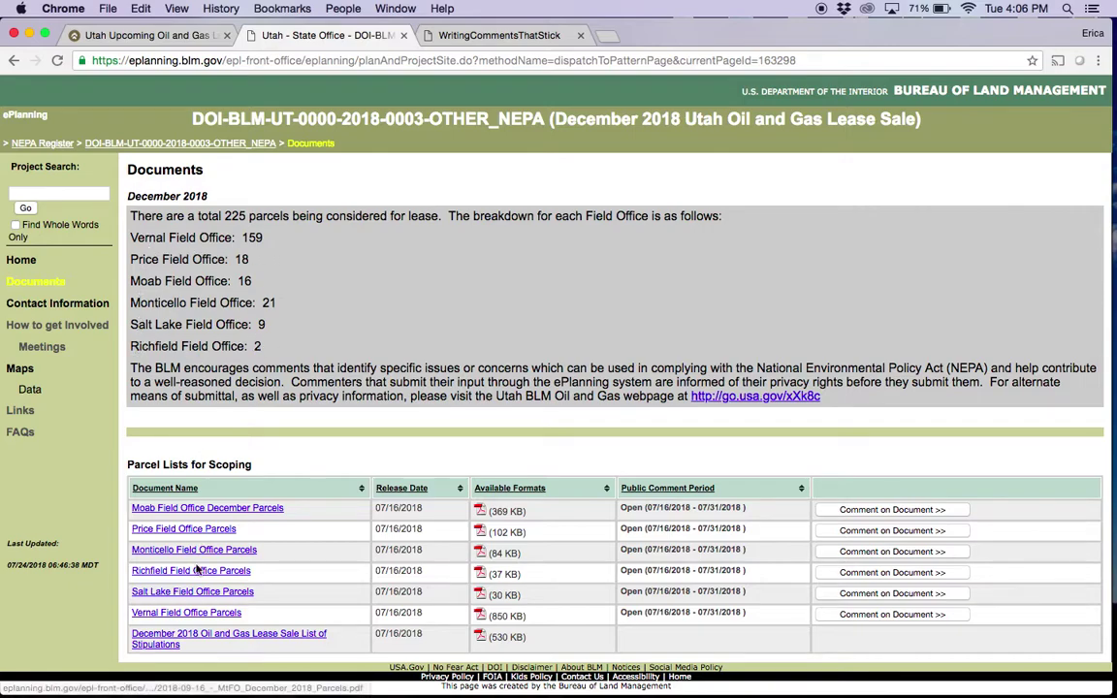
Return to the Utah lease sales page and review the significant conservation conflict overlaps for the December 2018 sale
{"action": "left_click", "coordinate": [150, 34]}
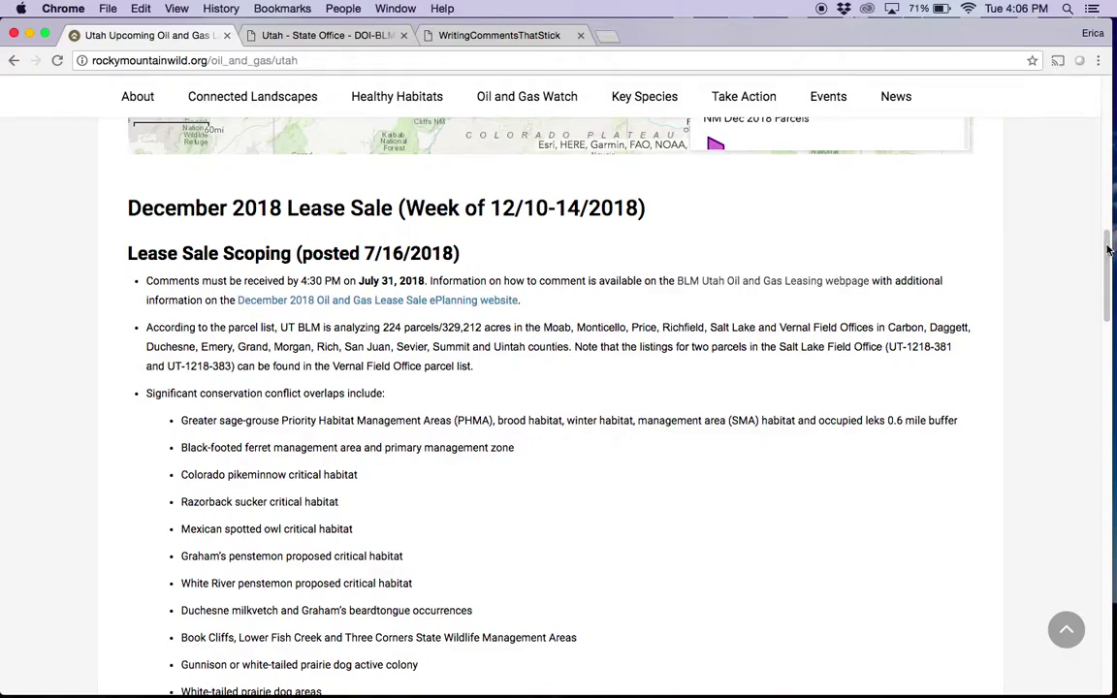
{"action": "left_click_drag", "start_coordinate": [1106, 248], "coordinate": [1103, 274]}
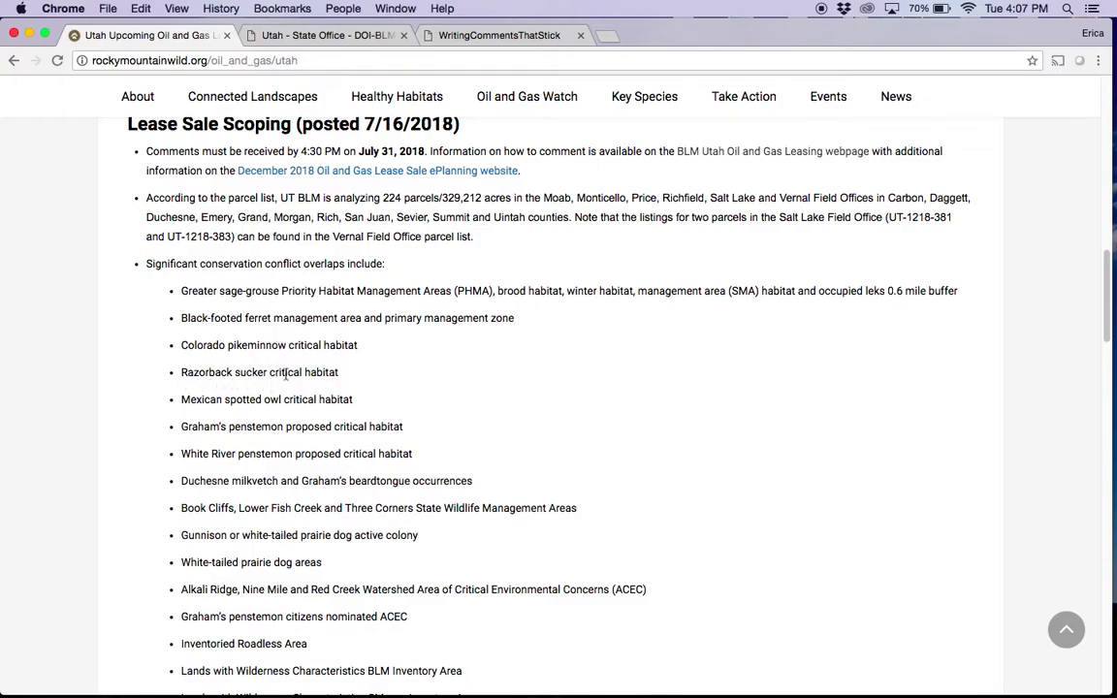
{"action": "left_click_drag", "start_coordinate": [1106, 284], "coordinate": [1106, 323]}
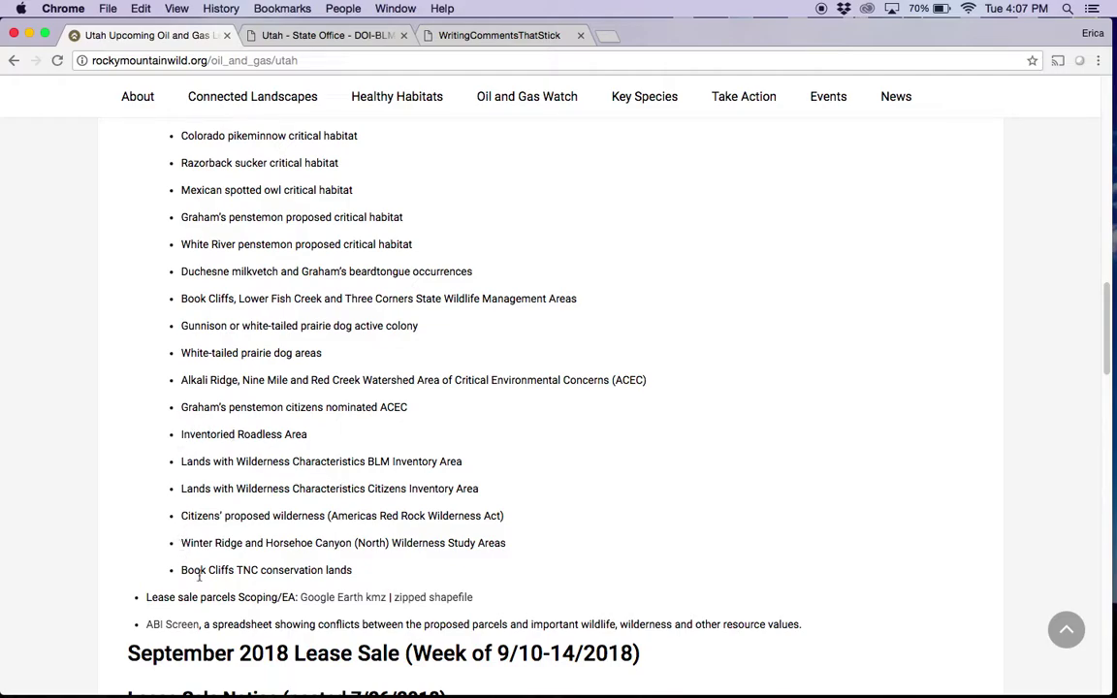
Zoom the lease sale map in on southeastern Utah and inspect two September 2018 parcels in the large blue block, closing each pop-up
{"action": "left_click_drag", "start_coordinate": [1098, 335], "coordinate": [1088, 206]}
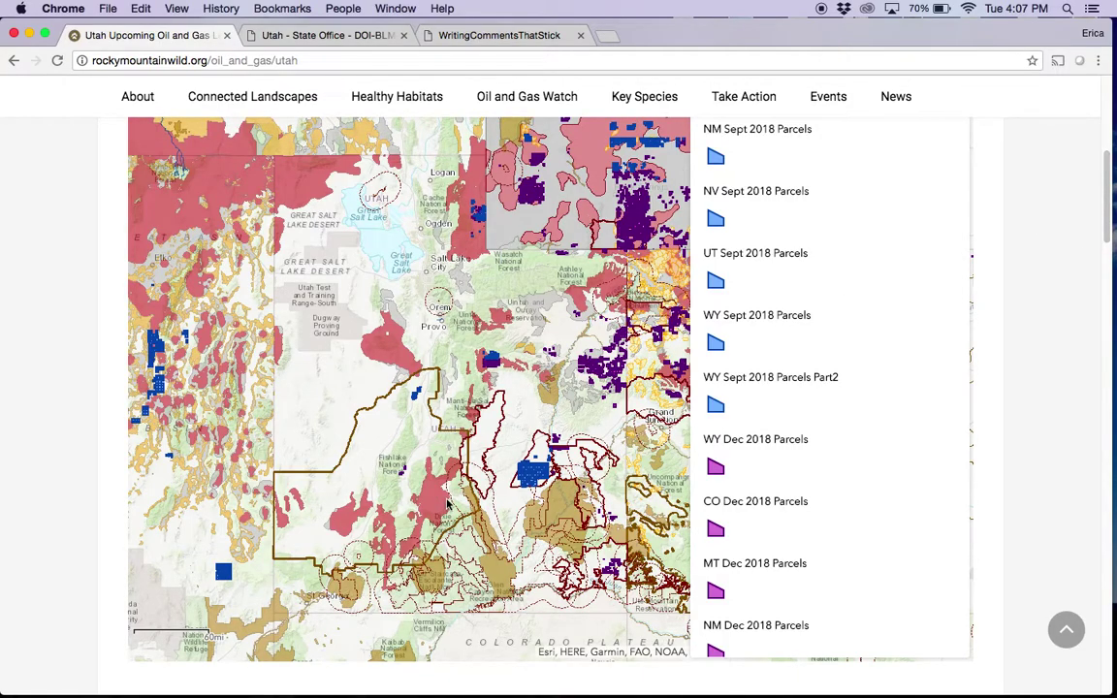
{"action": "scroll", "coordinate": [531, 478], "scroll_direction": "up", "scroll_amount": 3}
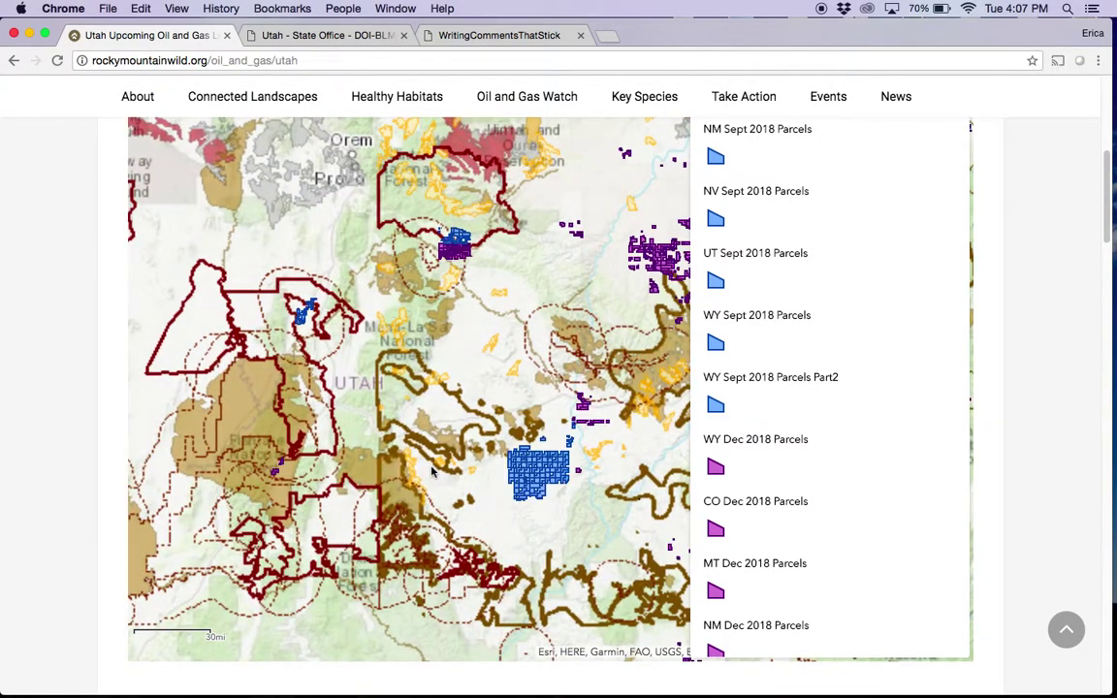
{"action": "left_click_drag", "start_coordinate": [566, 489], "coordinate": [510, 436]}
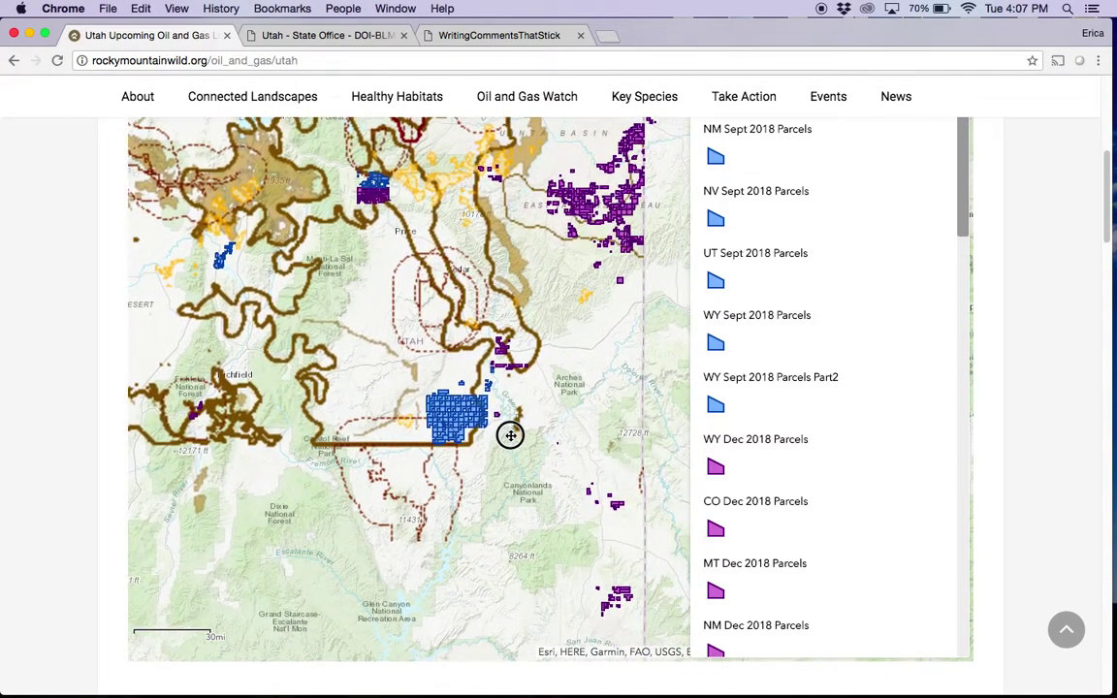
{"action": "left_click", "coordinate": [457, 417]}
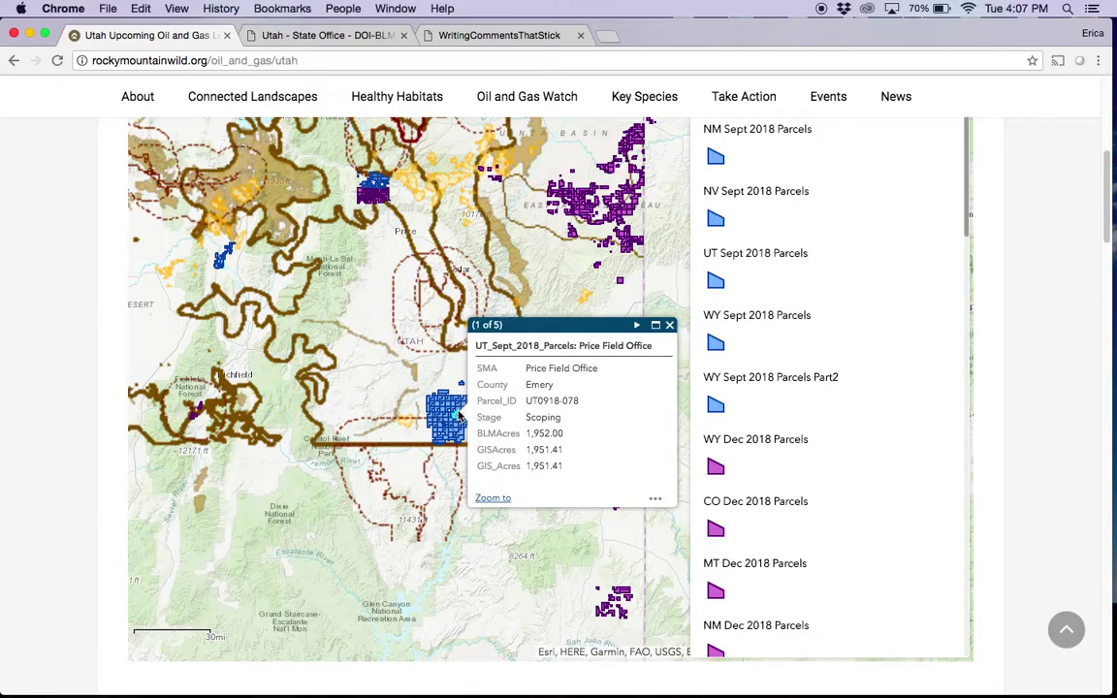
{"action": "left_click", "coordinate": [670, 329]}
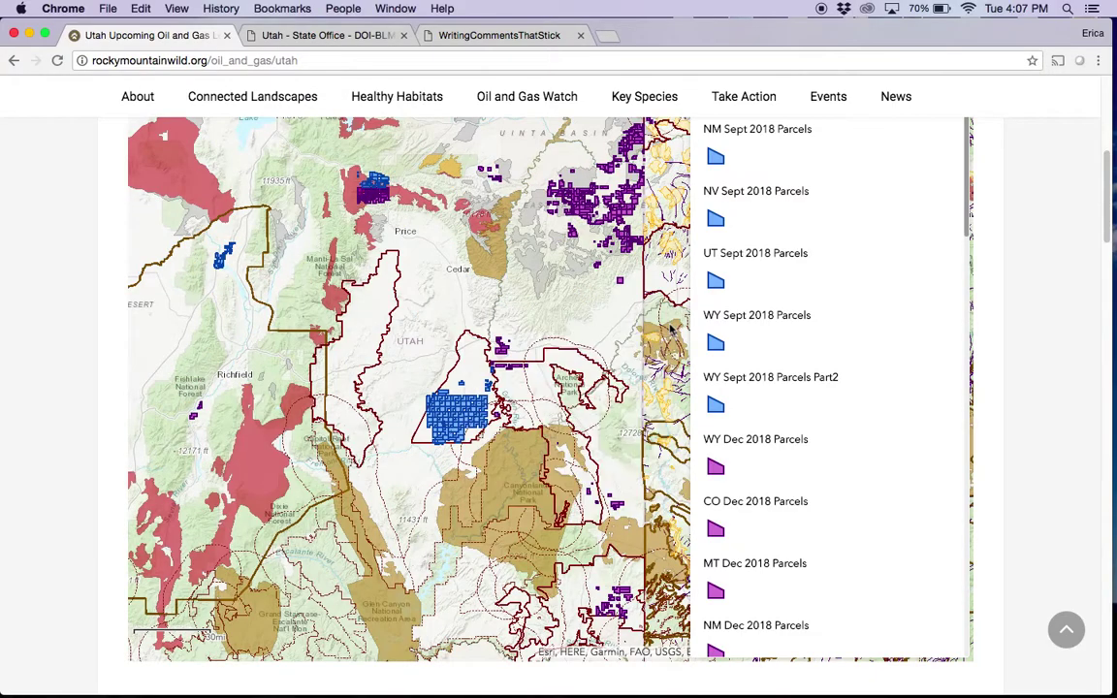
{"action": "left_click", "coordinate": [457, 401]}
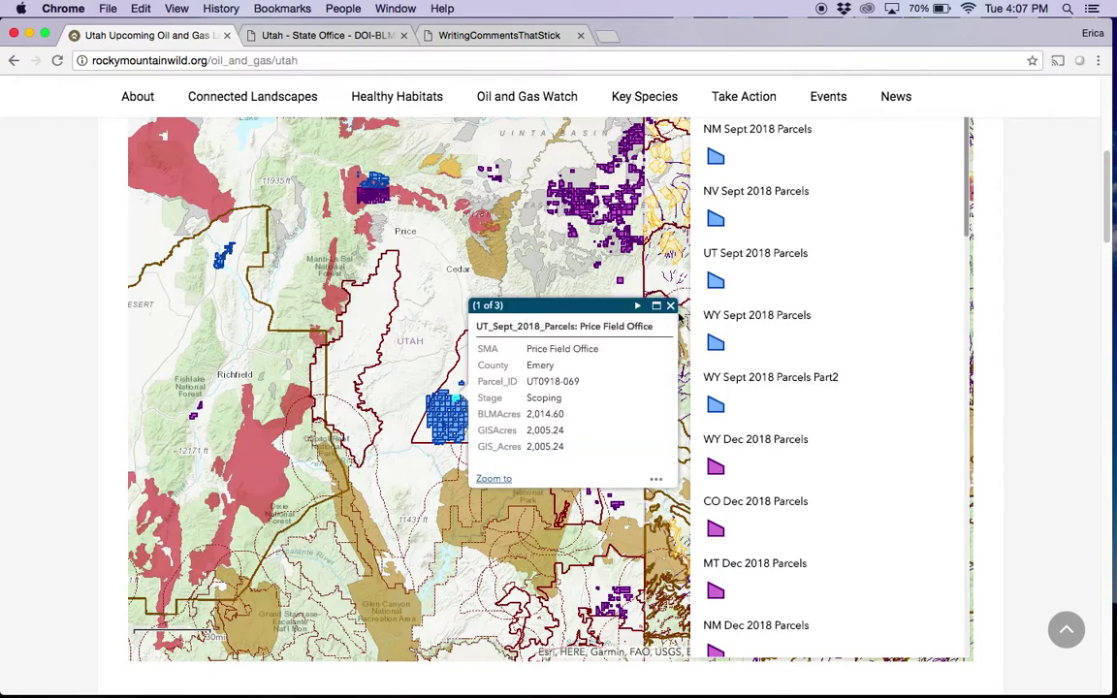
{"action": "left_click", "coordinate": [669, 307]}
Inspect the details of a December 2018 parcel northeast of the blue parcel block, then close its pop-up
{"action": "left_click_drag", "start_coordinate": [574, 313], "coordinate": [574, 335]}
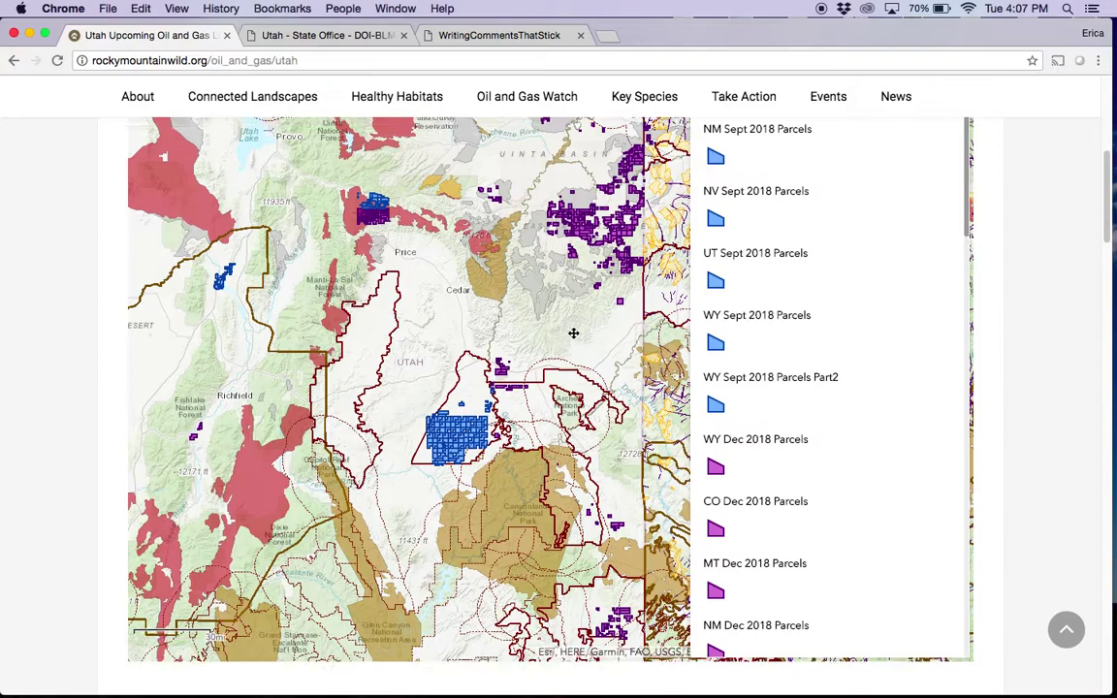
{"action": "left_click", "coordinate": [506, 376]}
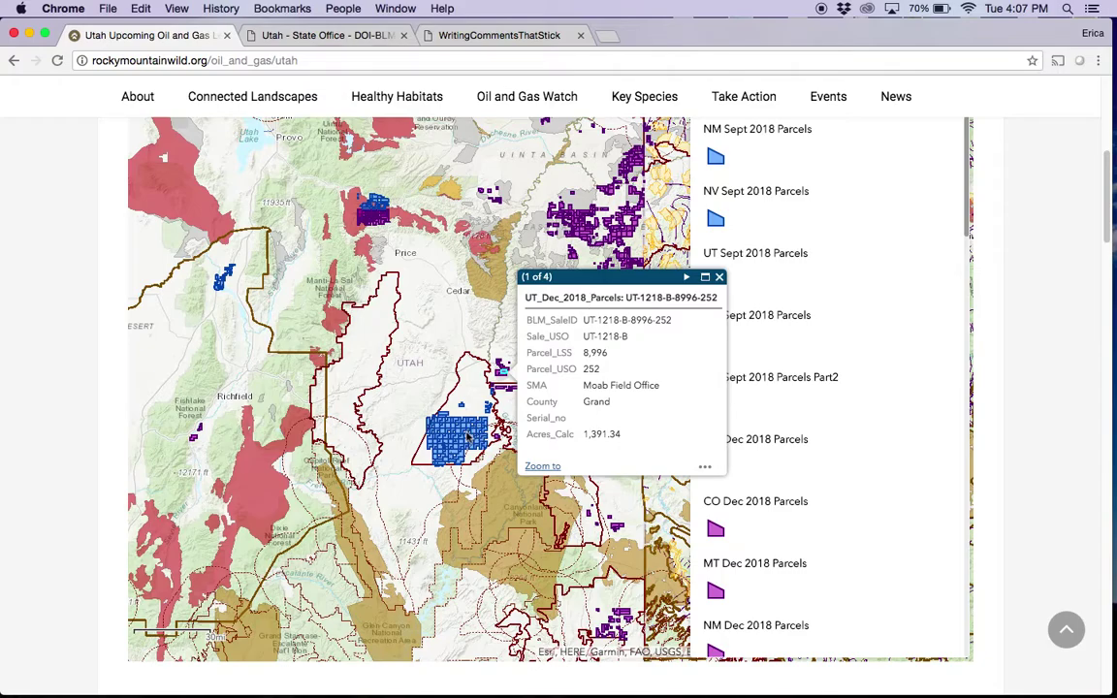
{"action": "left_click", "coordinate": [718, 277]}
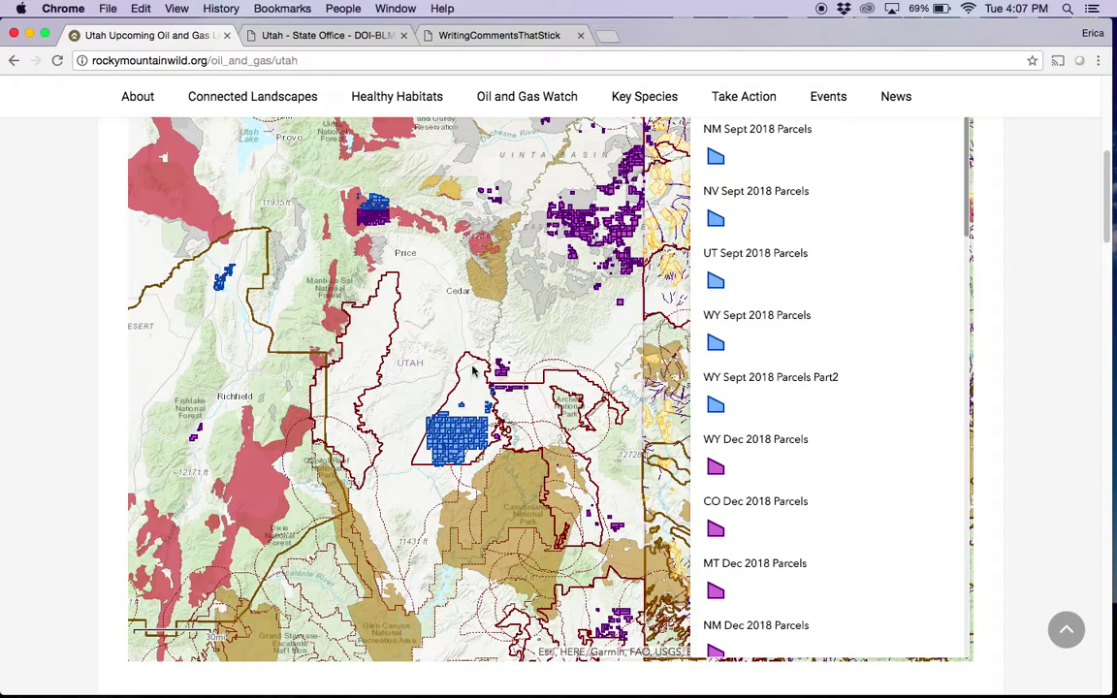
Inspect the overlapping December 2018 parcels in Uintah County, paging through all their records before closing the pop-up
{"action": "left_click_drag", "start_coordinate": [541, 325], "coordinate": [517, 345]}
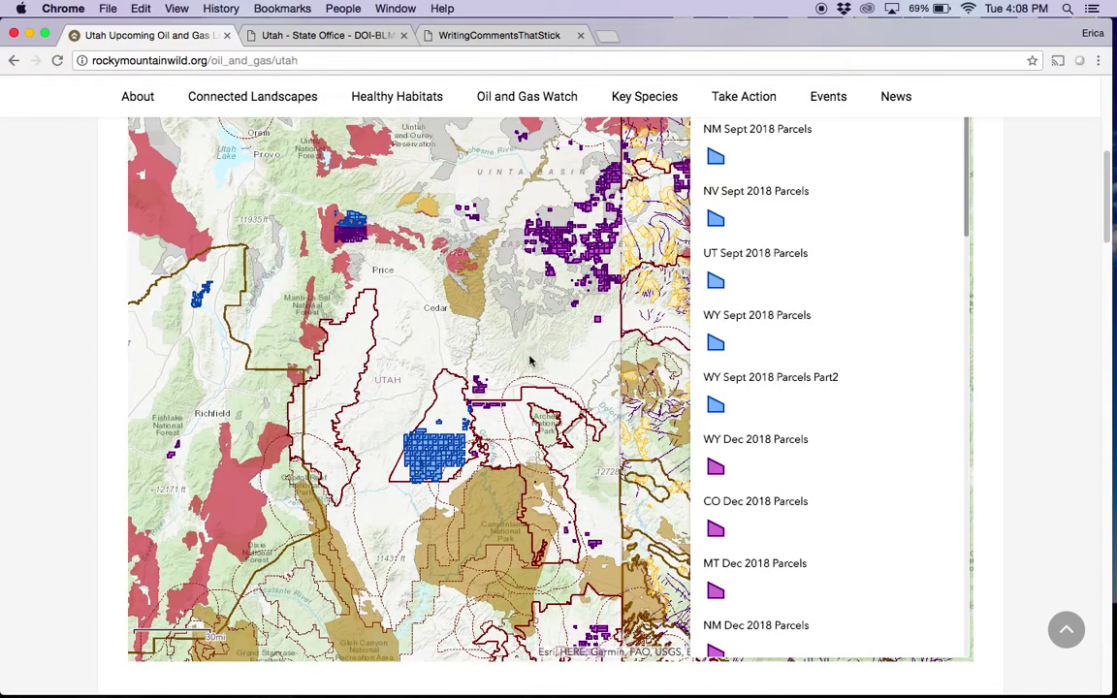
{"action": "left_click", "coordinate": [603, 283]}
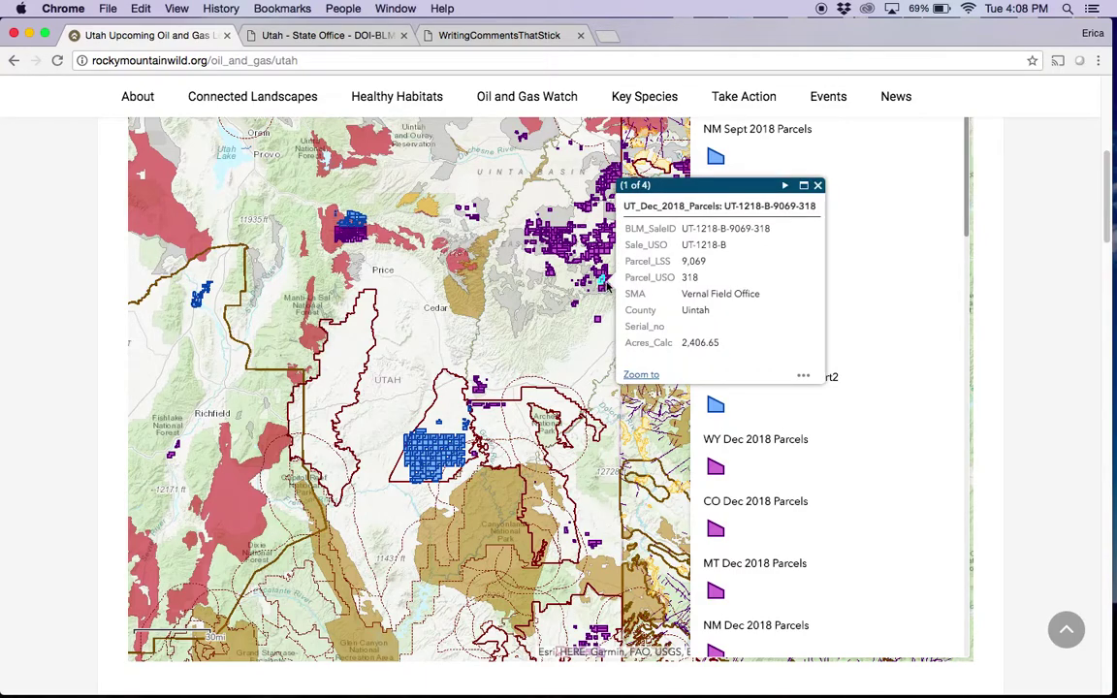
{"action": "left_click", "coordinate": [785, 186]}
{"action": "left_click", "coordinate": [786, 185]}
{"action": "left_click", "coordinate": [786, 185]}
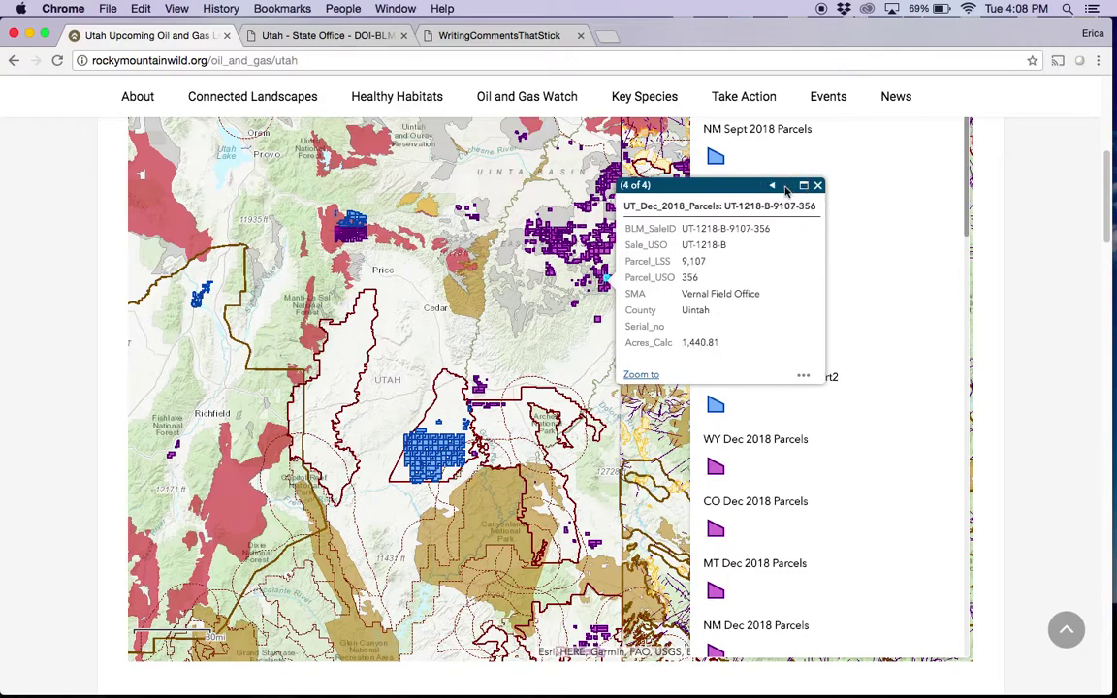
{"action": "left_click", "coordinate": [818, 185]}
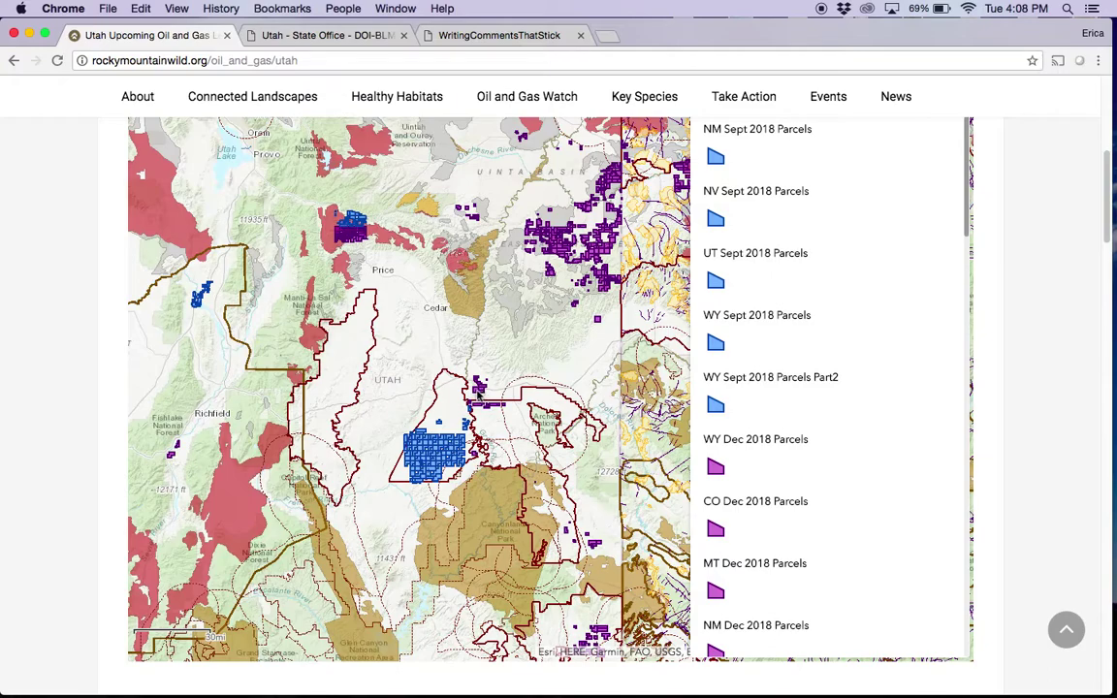
Inspect the December 2018 parcels northwest of Arches National Park, highlight the first BLM sale ID, page through the records and close the pop-up
{"action": "left_click", "coordinate": [479, 397]}
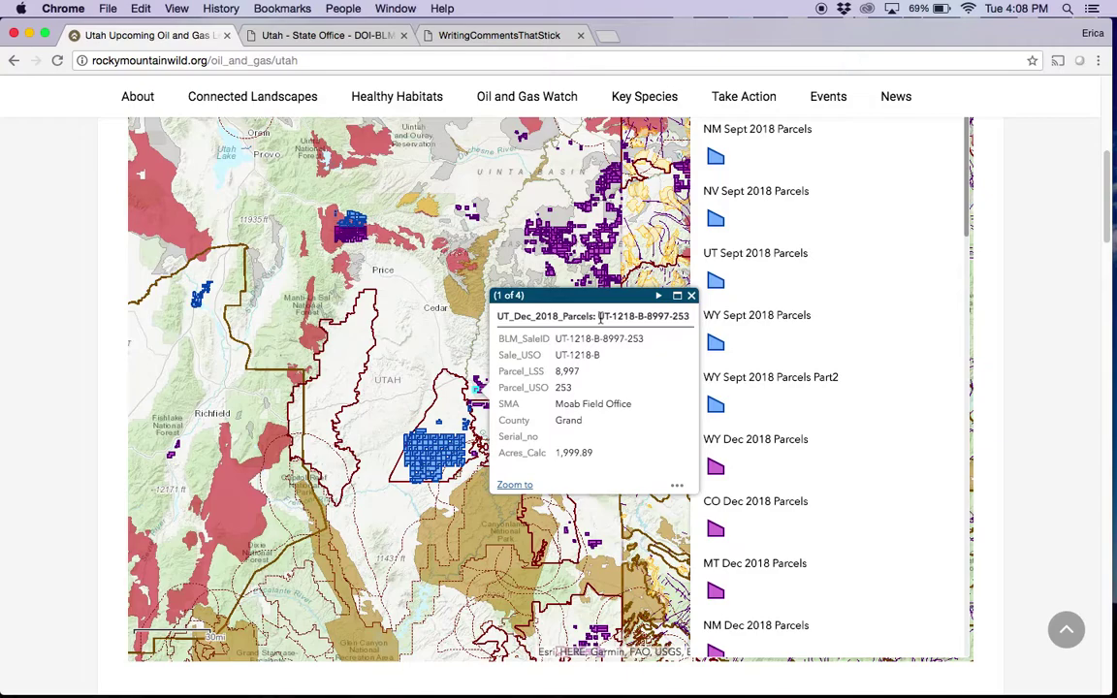
{"action": "left_click_drag", "start_coordinate": [559, 341], "coordinate": [642, 339]}
{"action": "left_click", "coordinate": [659, 295]}
{"action": "left_click", "coordinate": [659, 297]}
{"action": "left_click", "coordinate": [661, 297]}
{"action": "left_click", "coordinate": [691, 297]}
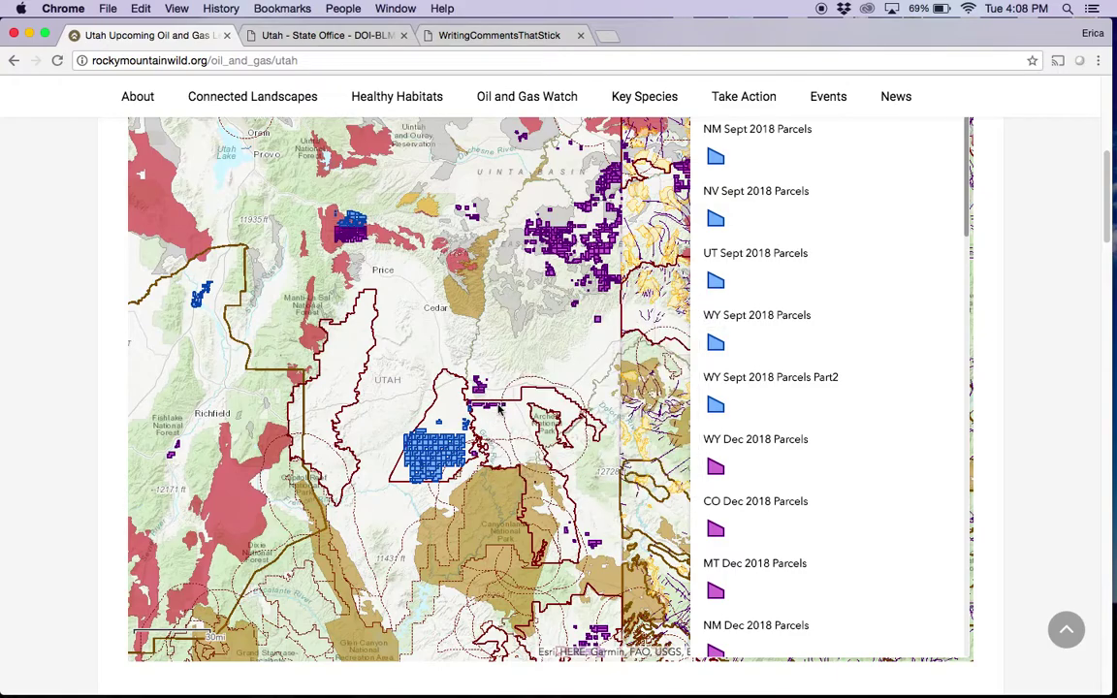
Inspect the December 2018 parcels northwest of Arches National Park, and page through all overlapping Carbon County records before closing the pop-up
{"action": "left_click", "coordinate": [497, 411]}
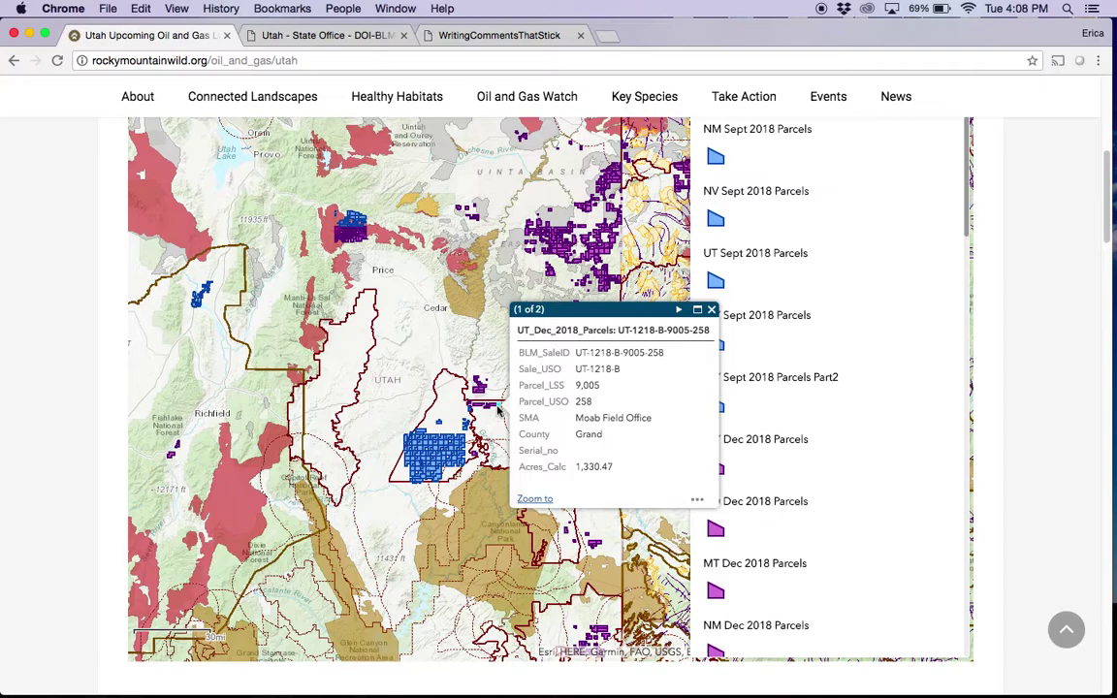
{"action": "left_click", "coordinate": [436, 353]}
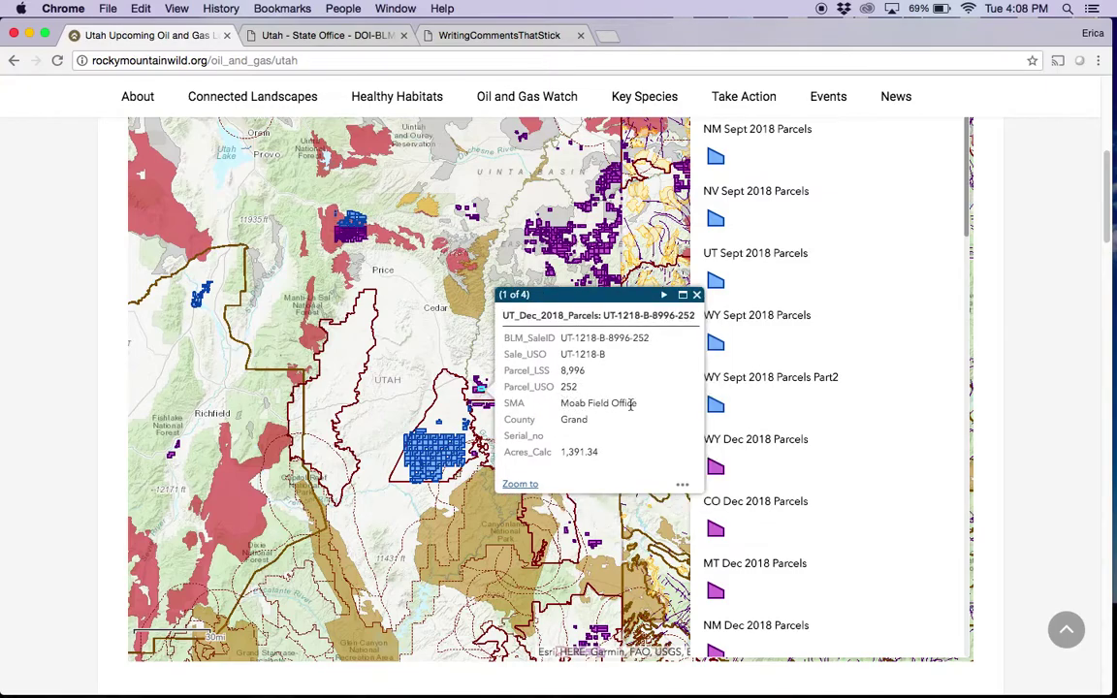
{"action": "left_click", "coordinate": [356, 236]}
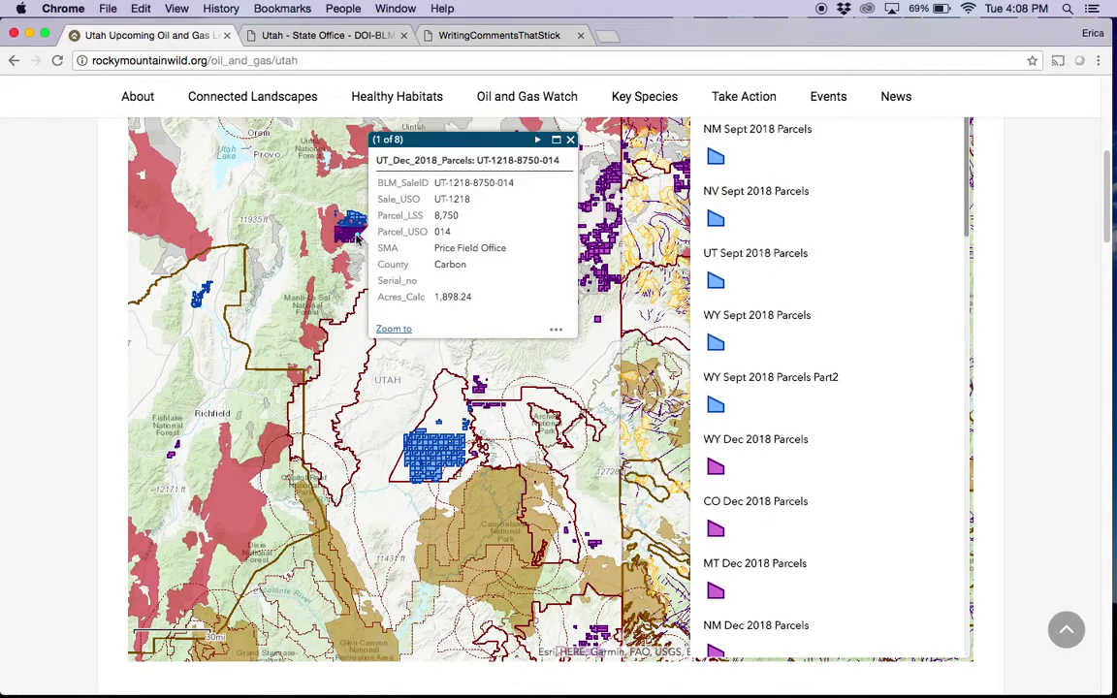
{"action": "left_click", "coordinate": [539, 142]}
{"action": "left_click", "coordinate": [539, 142]}
{"action": "left_click", "coordinate": [540, 141]}
{"action": "left_click", "coordinate": [540, 141]}
{"action": "left_click", "coordinate": [540, 141]}
{"action": "left_click", "coordinate": [539, 141]}
{"action": "left_click", "coordinate": [540, 141]}
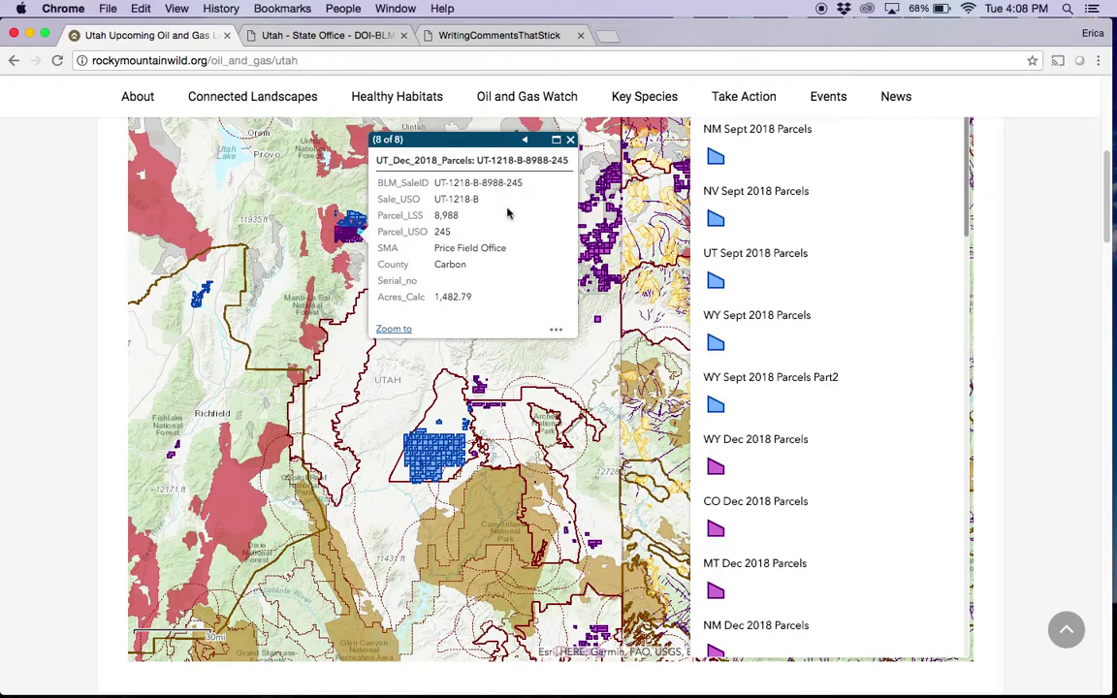
{"action": "left_click", "coordinate": [511, 129]}
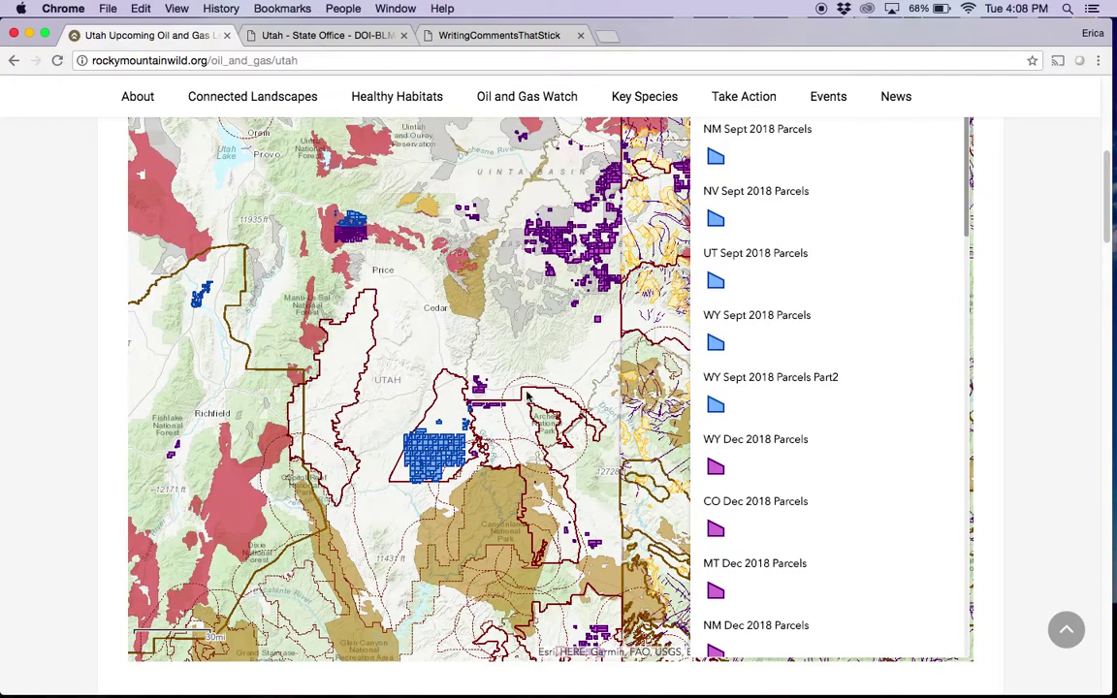
Inspect a Moab Field Office parcel northwest of Arches, and open the BLM comment form for Moab Field Office December Parcels beside the documents page
{"action": "left_click", "coordinate": [495, 412]}
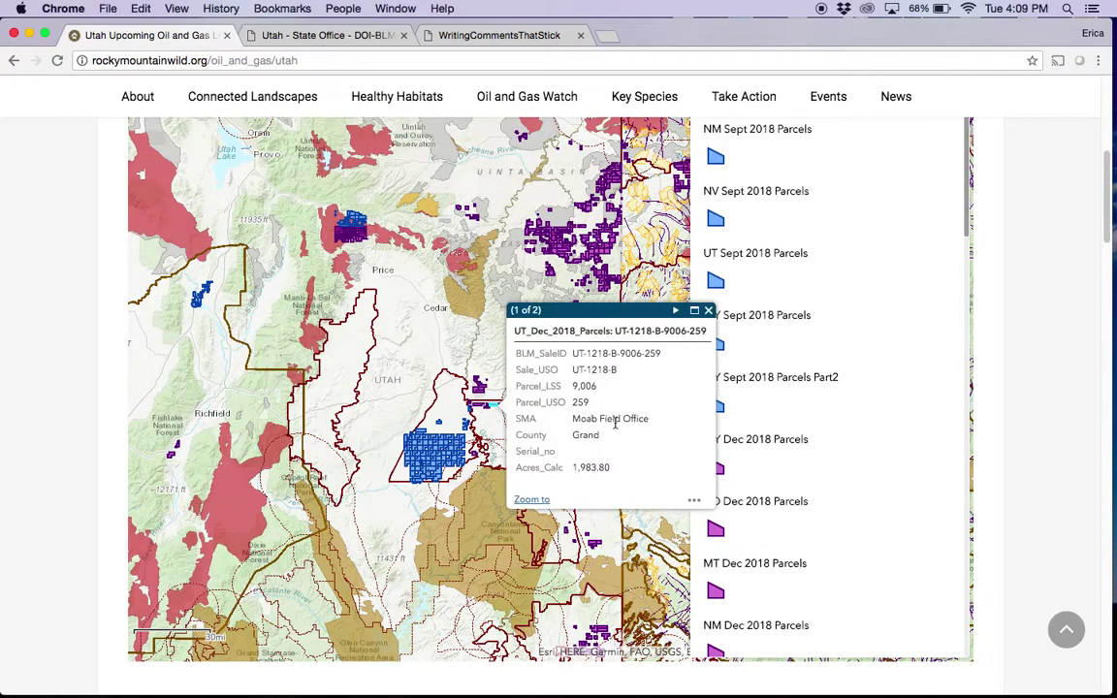
{"action": "left_click", "coordinate": [339, 39]}
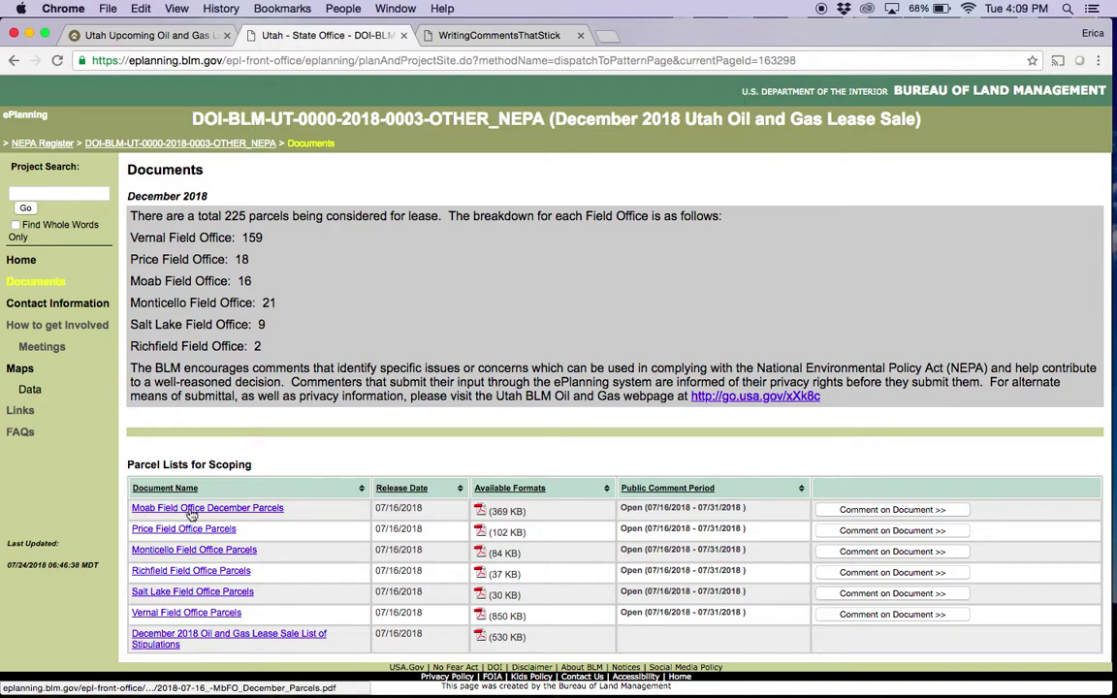
{"action": "left_click", "coordinate": [854, 511]}
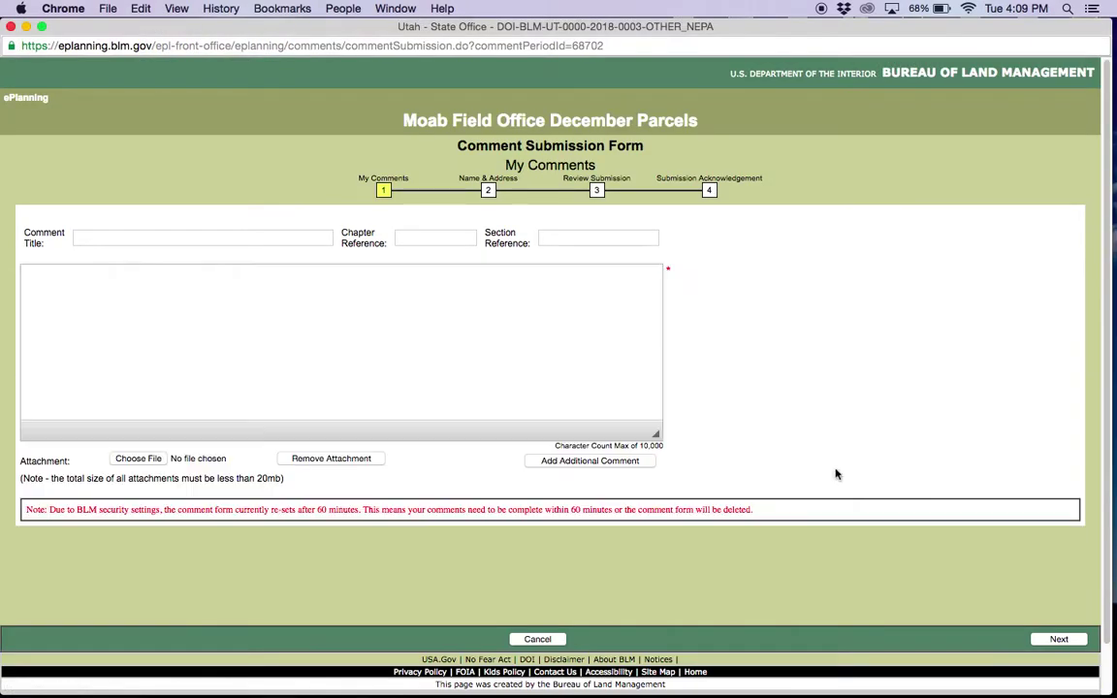
{"action": "left_click_drag", "start_coordinate": [364, 33], "coordinate": [558, 38]}
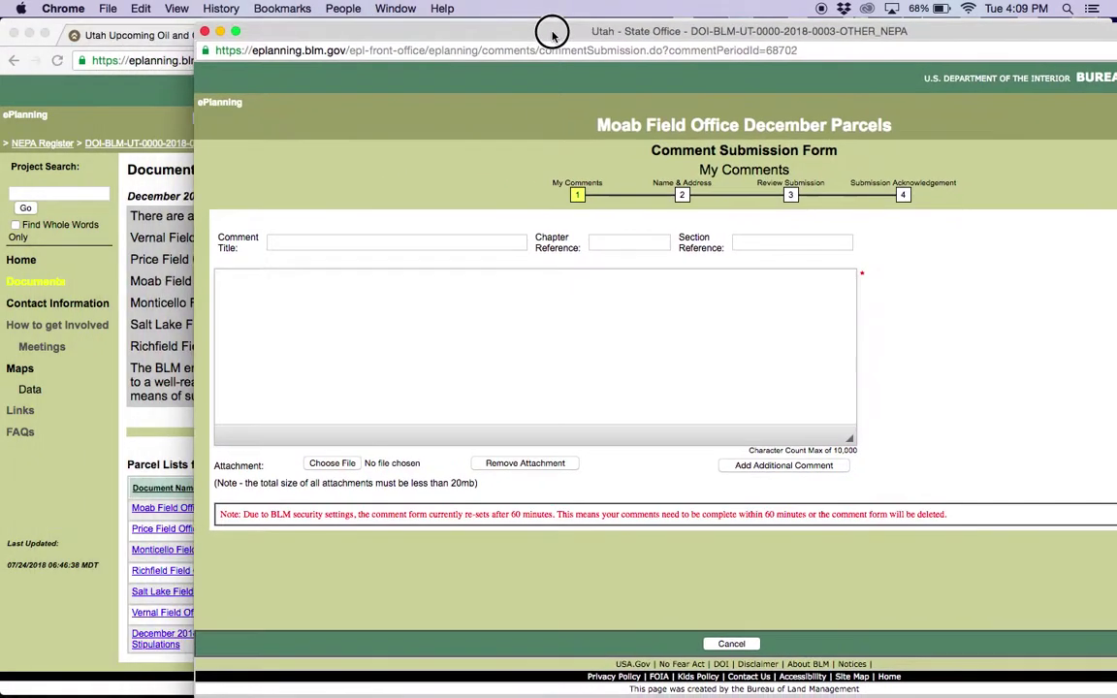
Title the comment "December 2018 Lease Sale" and begin its body with the greeting "To Whom it May Concern:"
{"action": "left_click", "coordinate": [341, 241]}
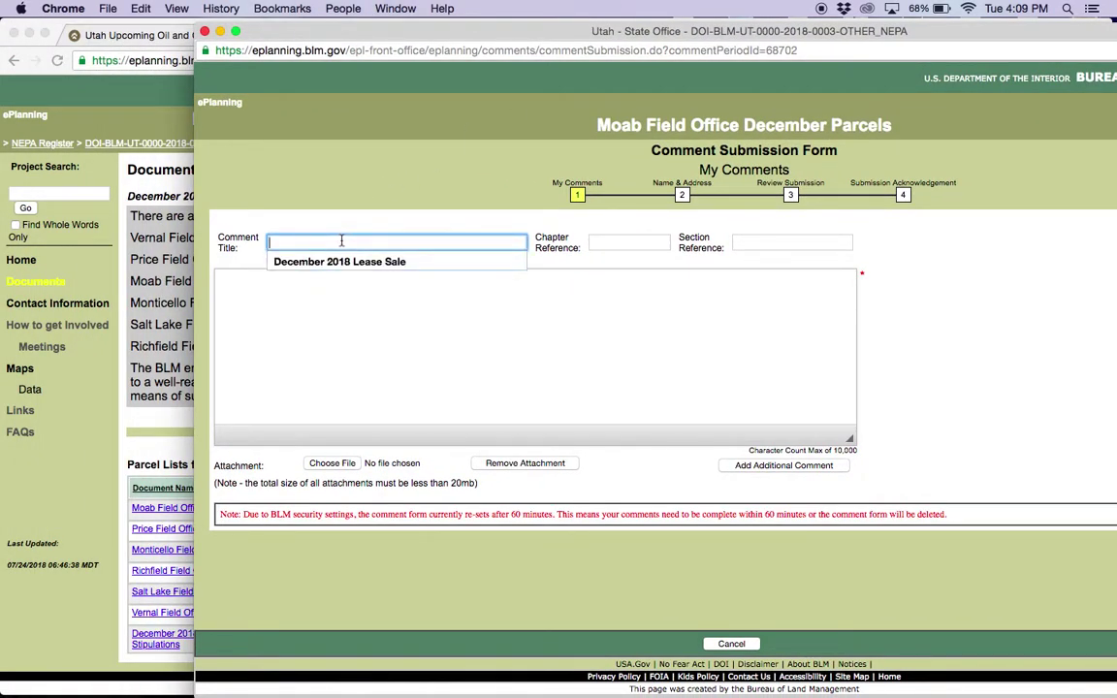
{"action": "type", "text": "December 2018 Lease Sale"}
{"action": "left_click", "coordinate": [355, 304]}
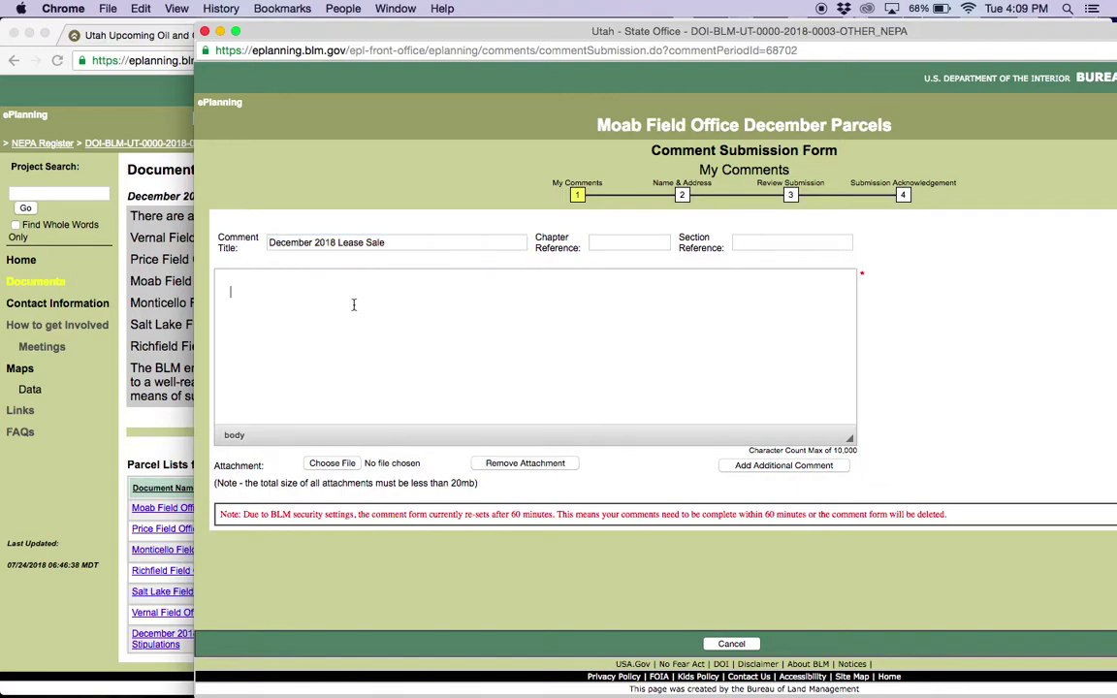
{"action": "type", "text": "To Whome it"}
{"action": "type", "text": " May Concern"}
Write the opening sentence "I am writing to express my concern regarding the December 2018 lease sale" below the greeting
{"action": "type", "text": "I am "}
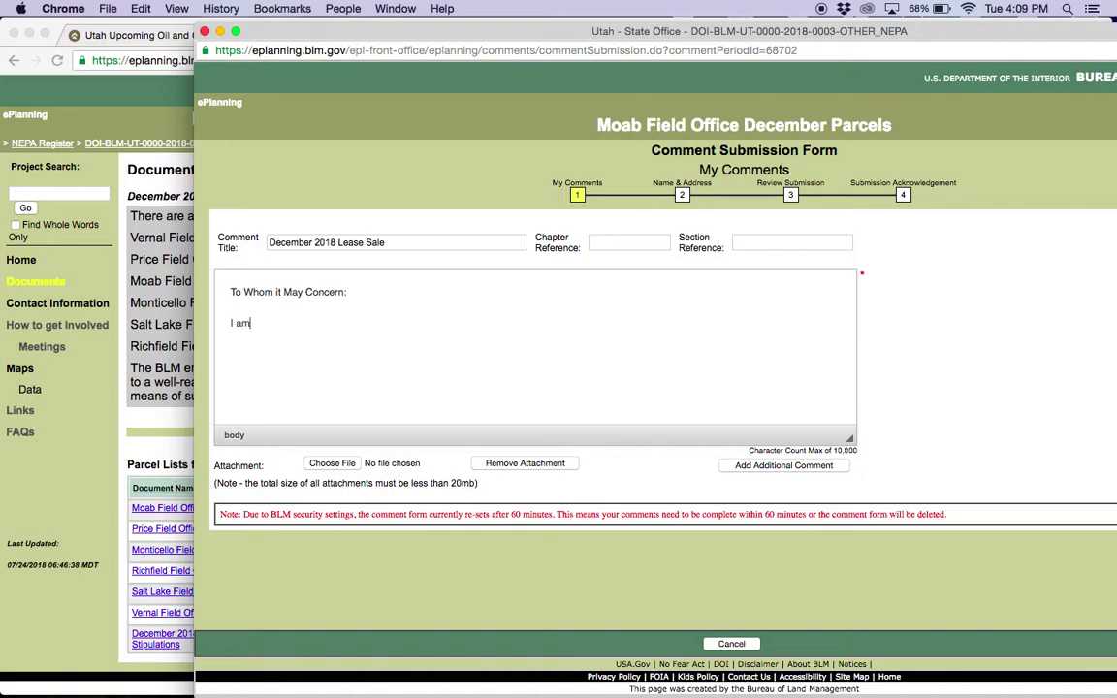
{"action": "type", "text": "writing to express my"}
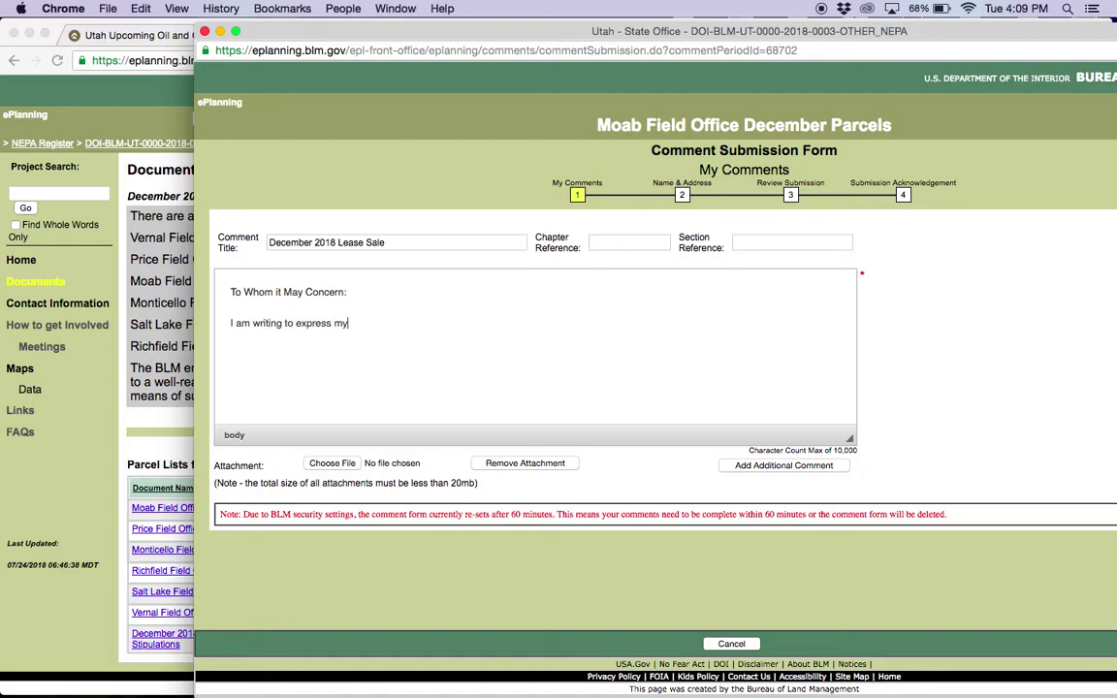
{"action": "type", "text": " conecern regarding the De"}
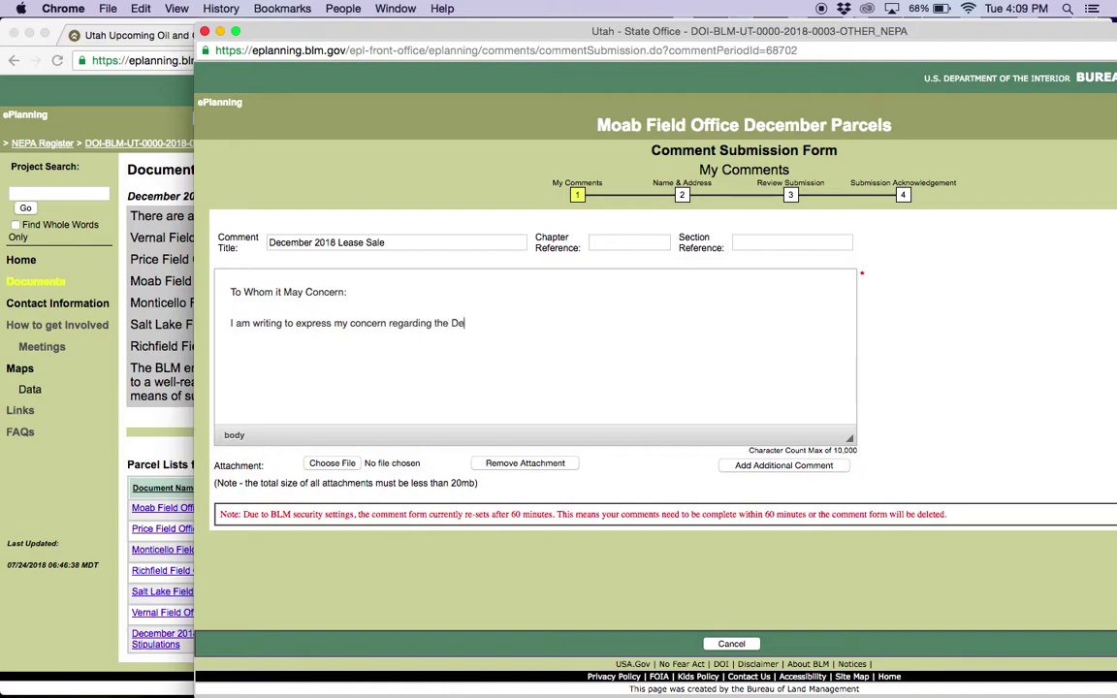
{"action": "type", "text": "cember 2018 lease sale"}
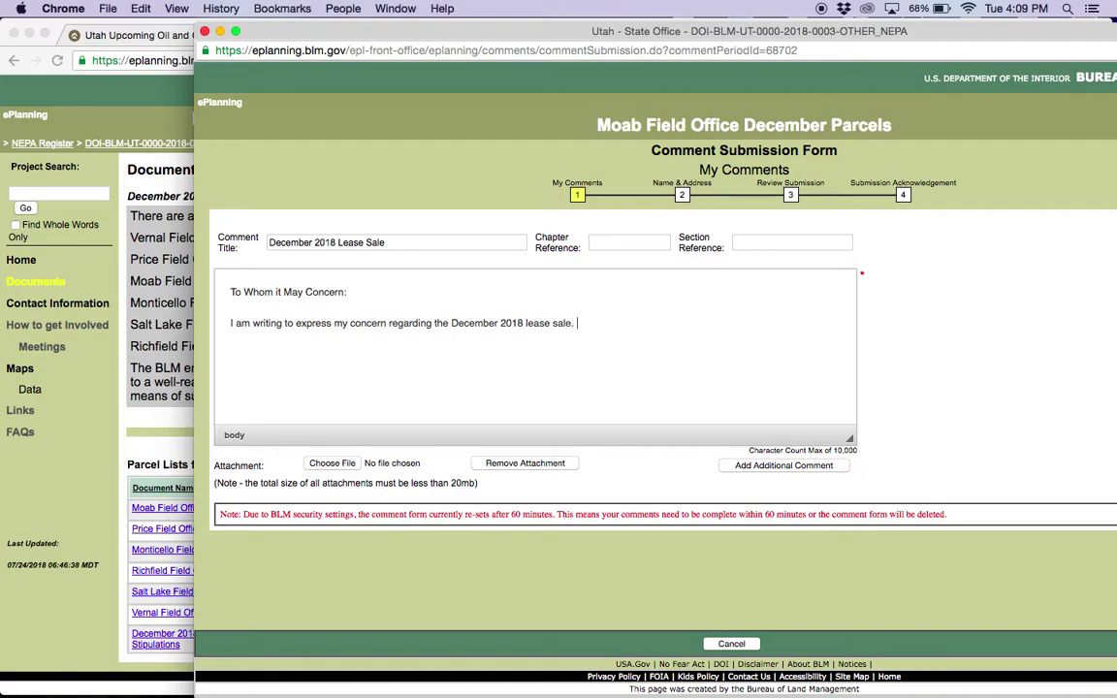
Continue the comment with "This area holds intrinsic value to me as I recreate here frequently"
{"action": "type", "text": ". This area holds intrinsic val"}
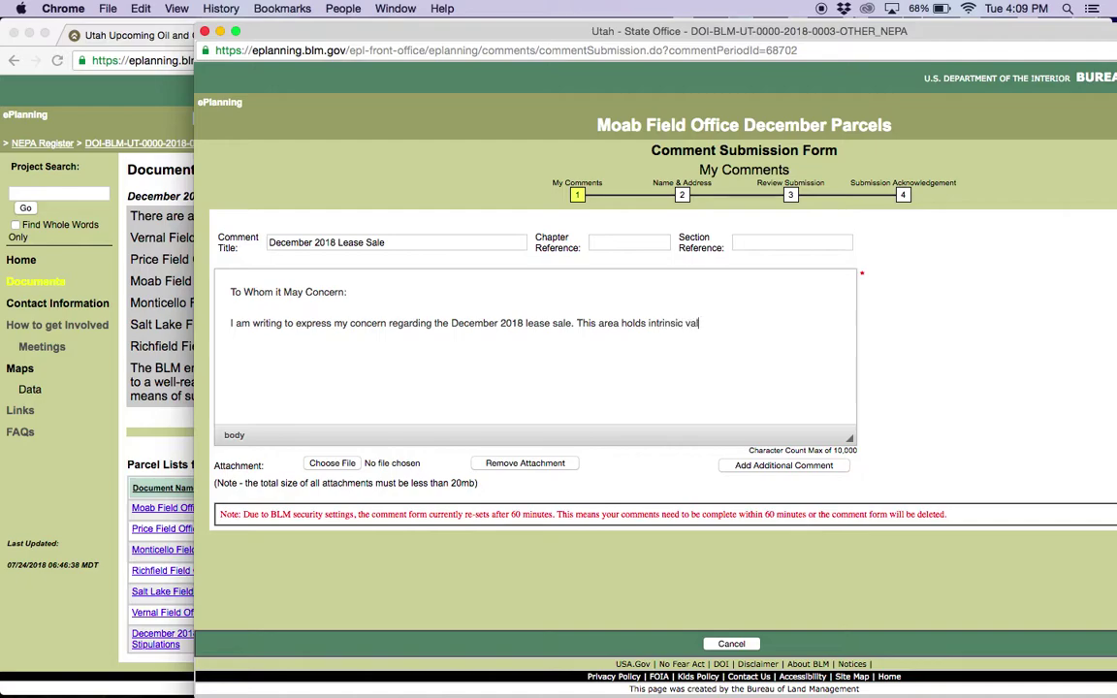
{"action": "type", "text": "ue to me as I recreate here ferq"}
{"action": "key", "text": "BackSpace"}
{"action": "type", "text": "requentl"}
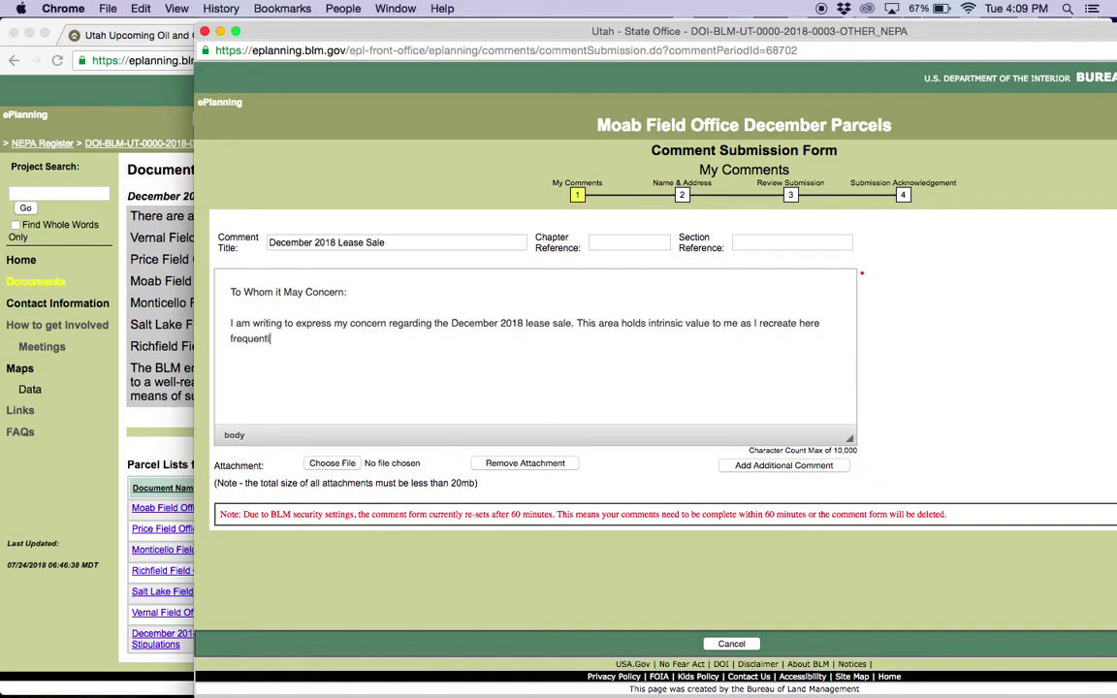
Complete the sentence with "- I do not want the air and water quality of Arches National Park and surrounding lands tarnished by oil and gas development."
{"action": "type", "text": "y - I do not want the air and wat"}
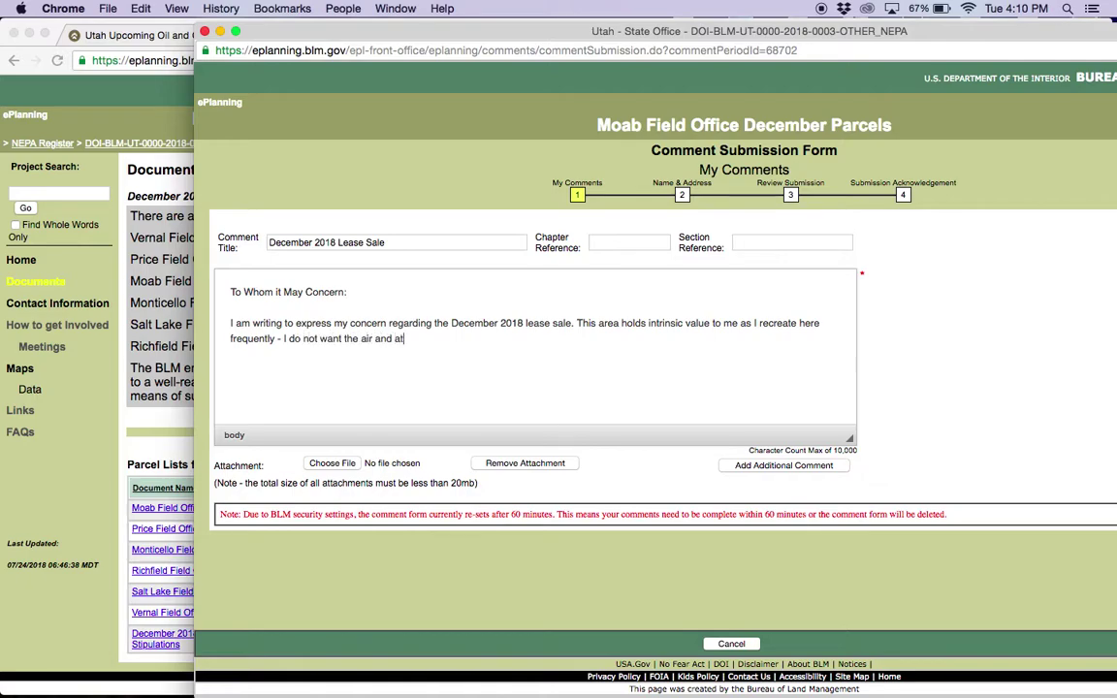
{"action": "key", "text": "BackSpace"}
{"action": "key", "text": "BackSpace"}
{"action": "type", "text": "water quality of Arches National Park a"}
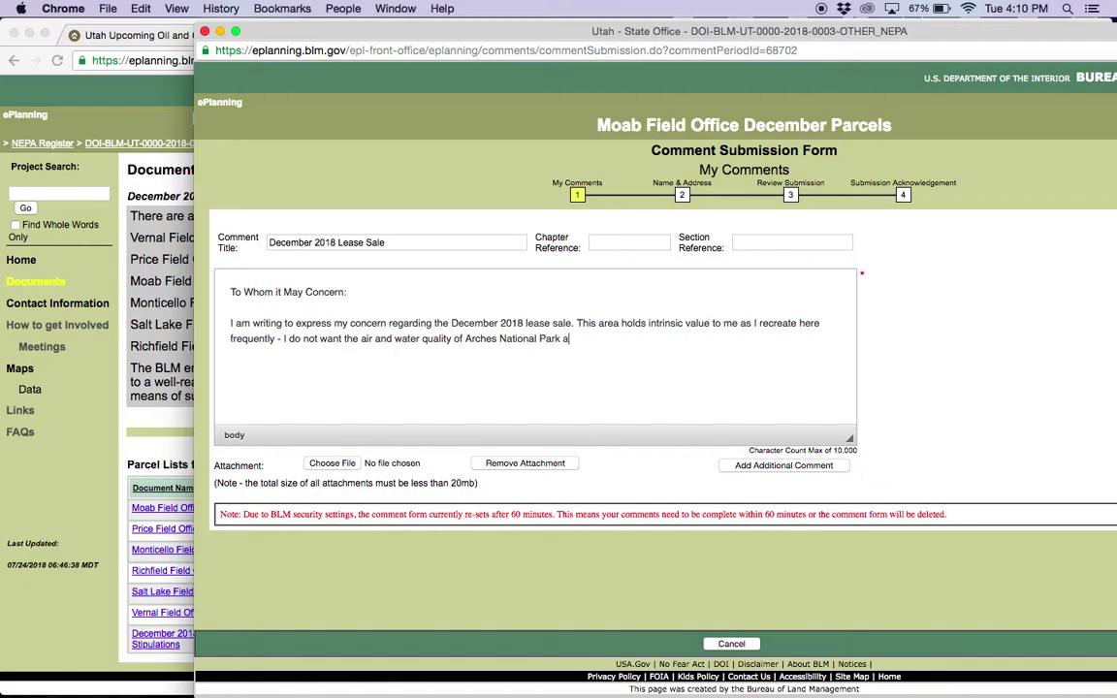
{"action": "type", "text": "nd surrounding lands"}
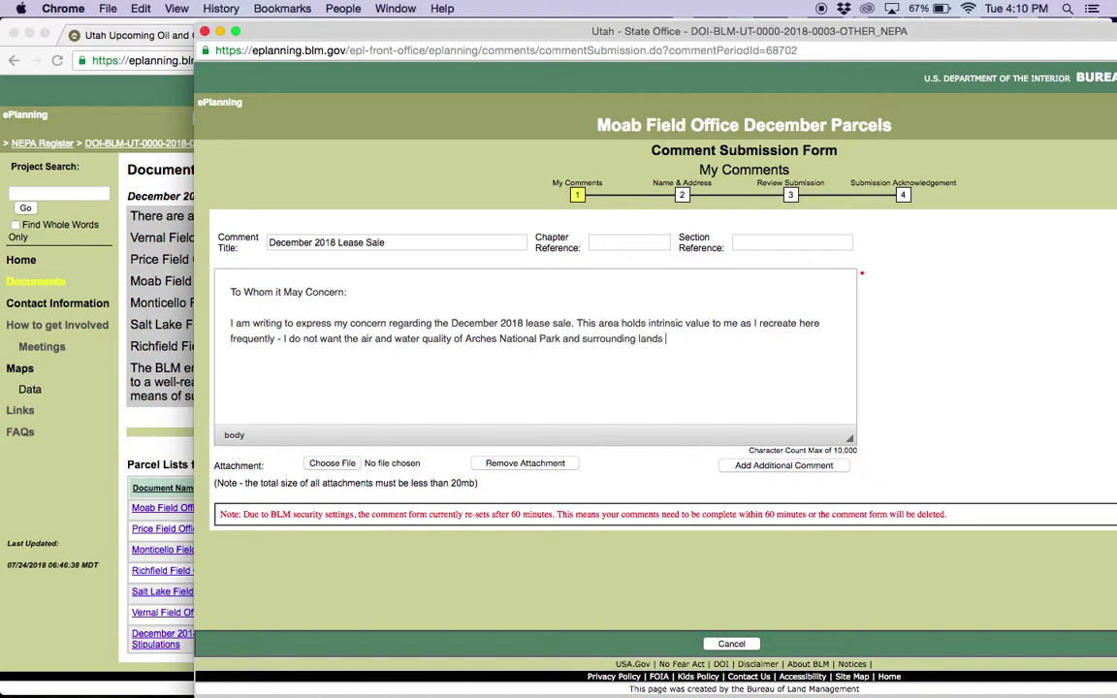
{"action": "type", "text": " tarnished by oil and gas development."}
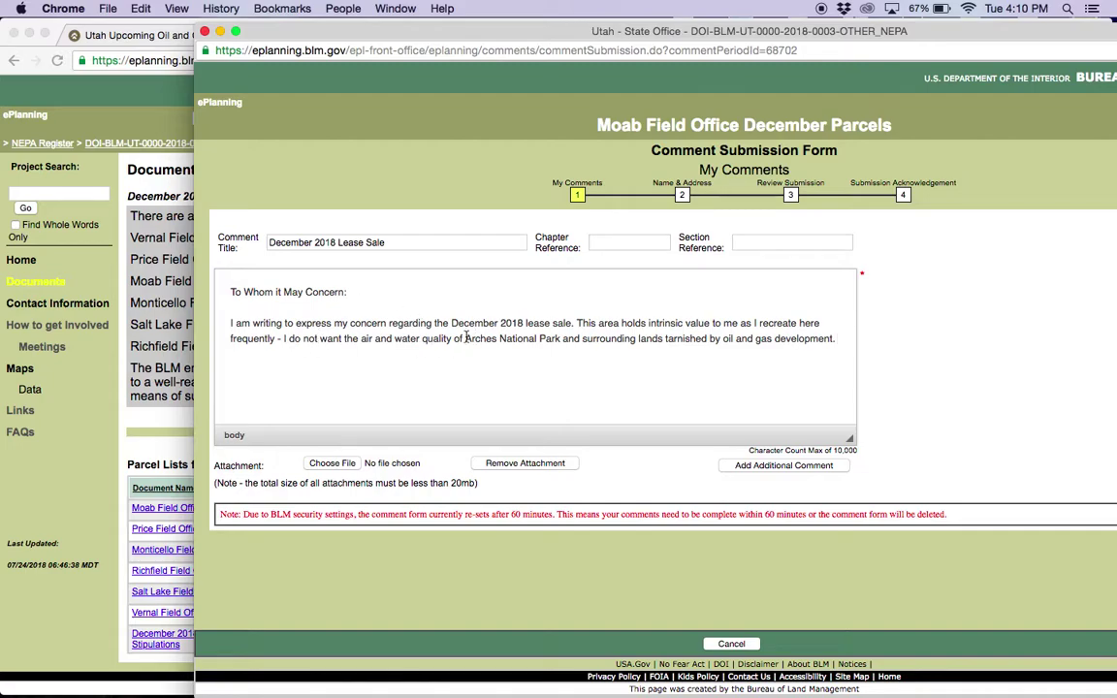
Return to the Utah lease sale page and open the ABI Screen spreadsheet listed for the December 2018 parcels
{"action": "left_click_drag", "start_coordinate": [316, 32], "coordinate": [350, 84]}
{"action": "left_click", "coordinate": [312, 39]}
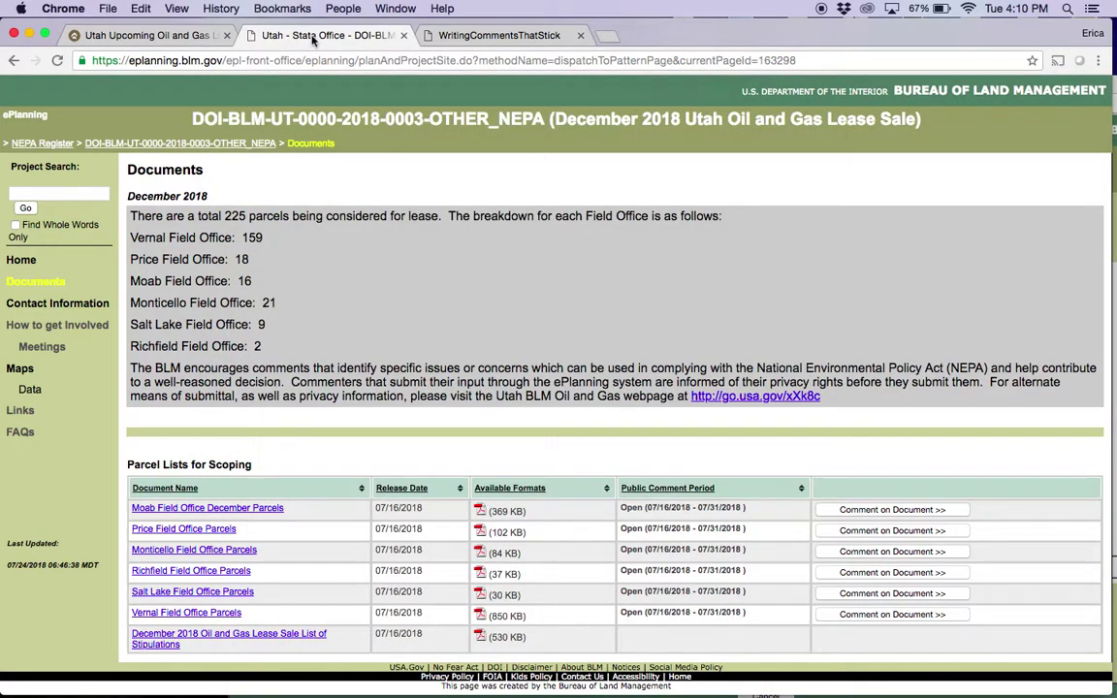
{"action": "left_click", "coordinate": [156, 39]}
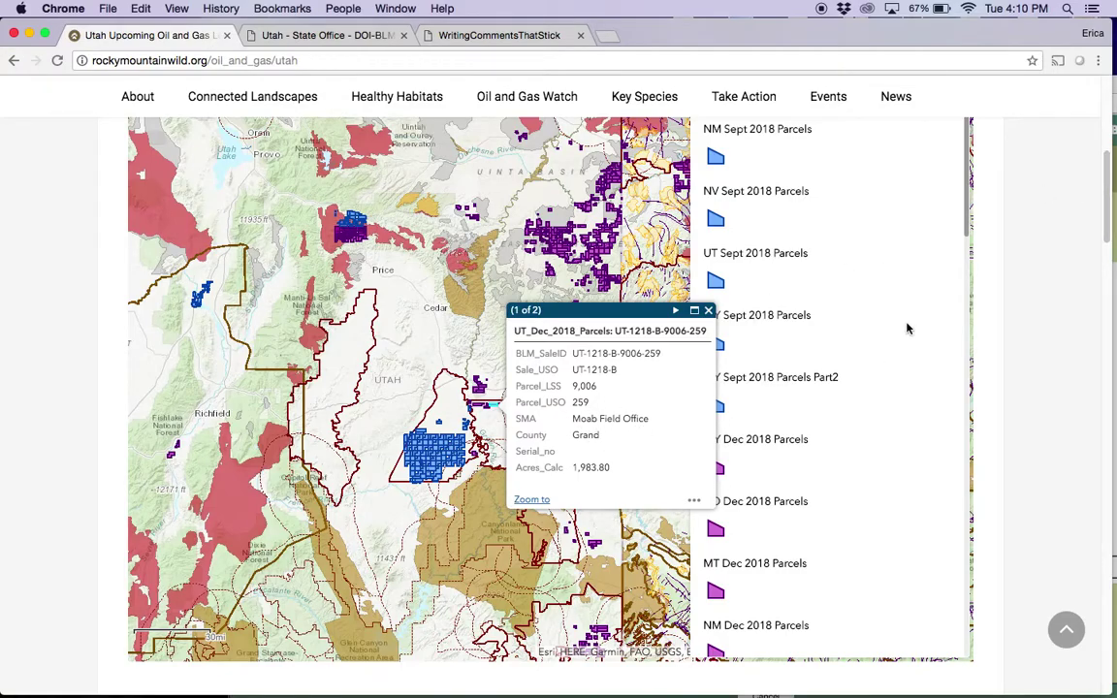
{"action": "left_click_drag", "start_coordinate": [1111, 184], "coordinate": [1072, 343]}
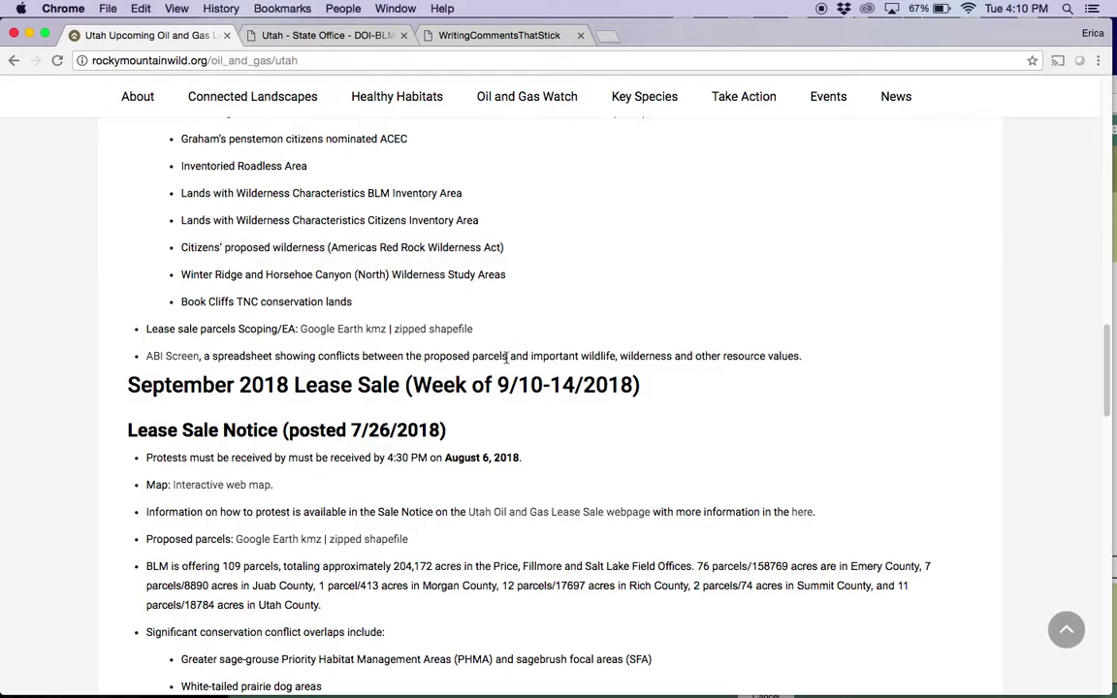
{"action": "left_click", "coordinate": [181, 358]}
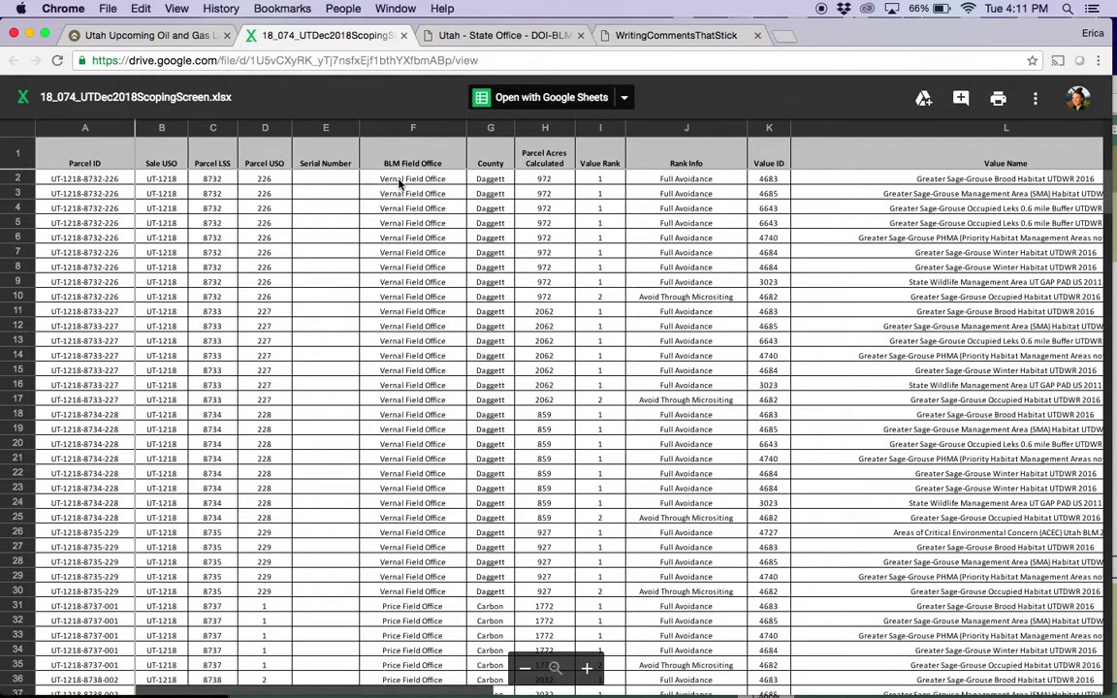
Search the spreadsheet for "moab" and examine the resource conflicts listed for the Moab Field Office parcels
{"action": "key", "text": "cmd+f"}
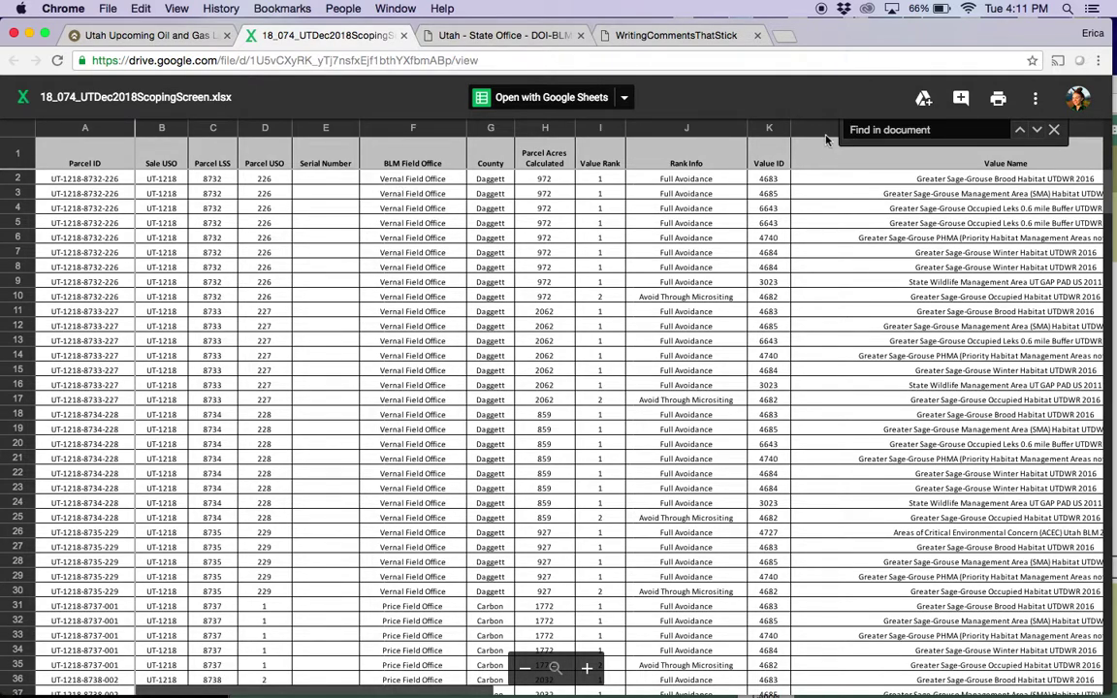
{"action": "type", "text": "moab"}
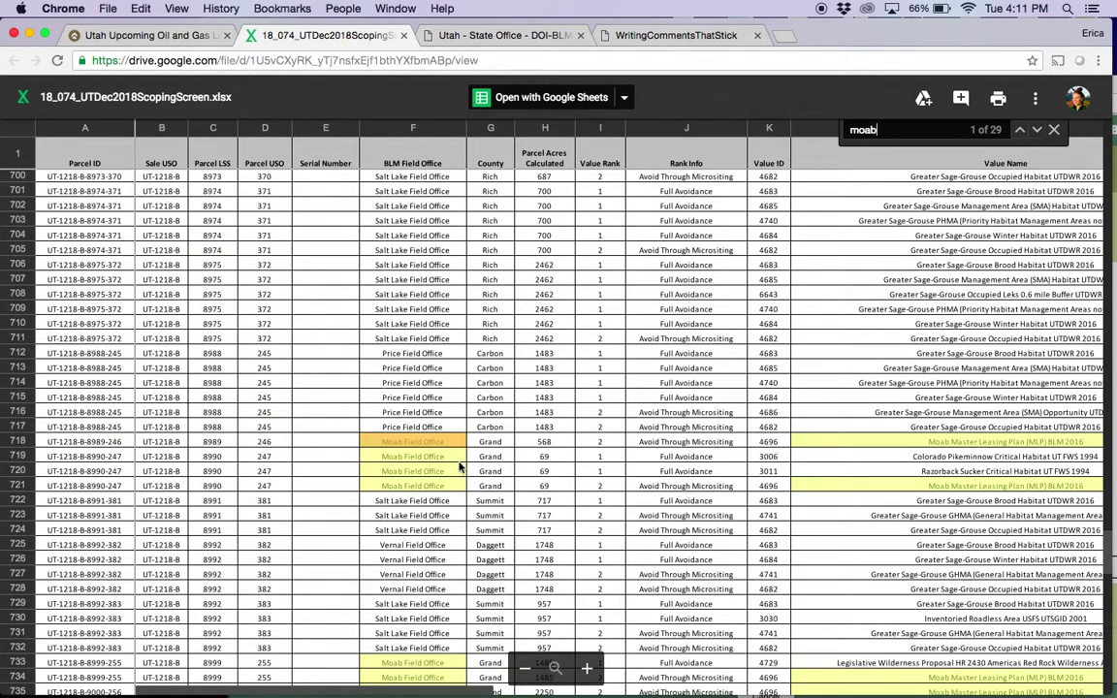
{"action": "scroll", "coordinate": [459, 467], "scroll_direction": "down", "scroll_amount": 5}
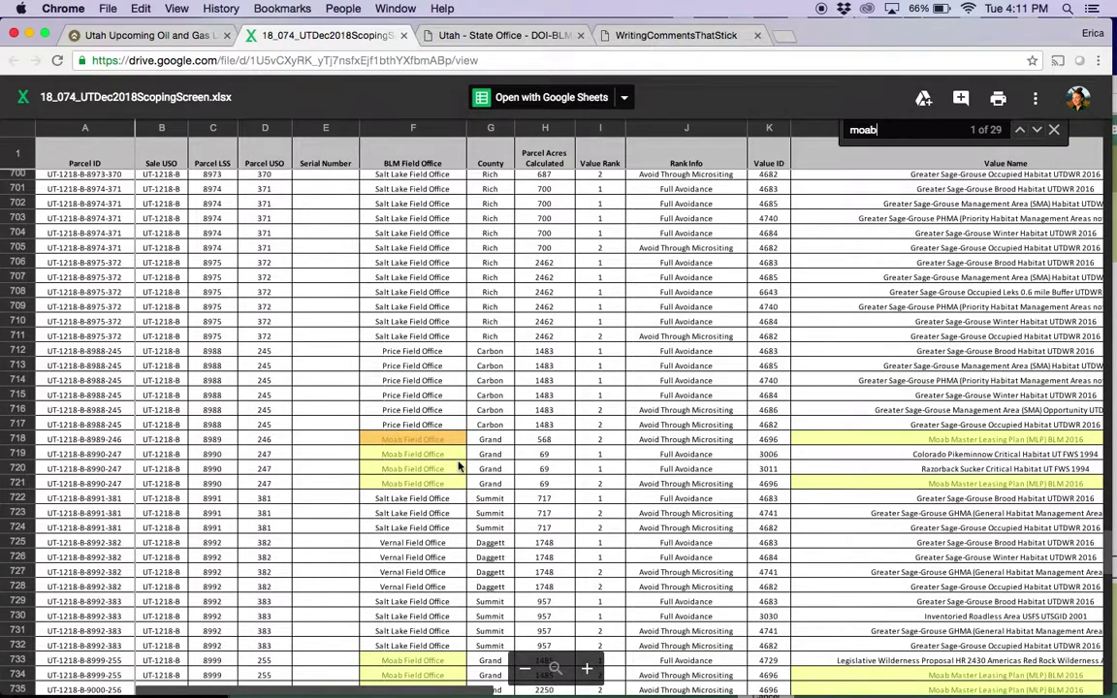
{"action": "scroll", "coordinate": [459, 467], "scroll_direction": "down", "scroll_amount": 6}
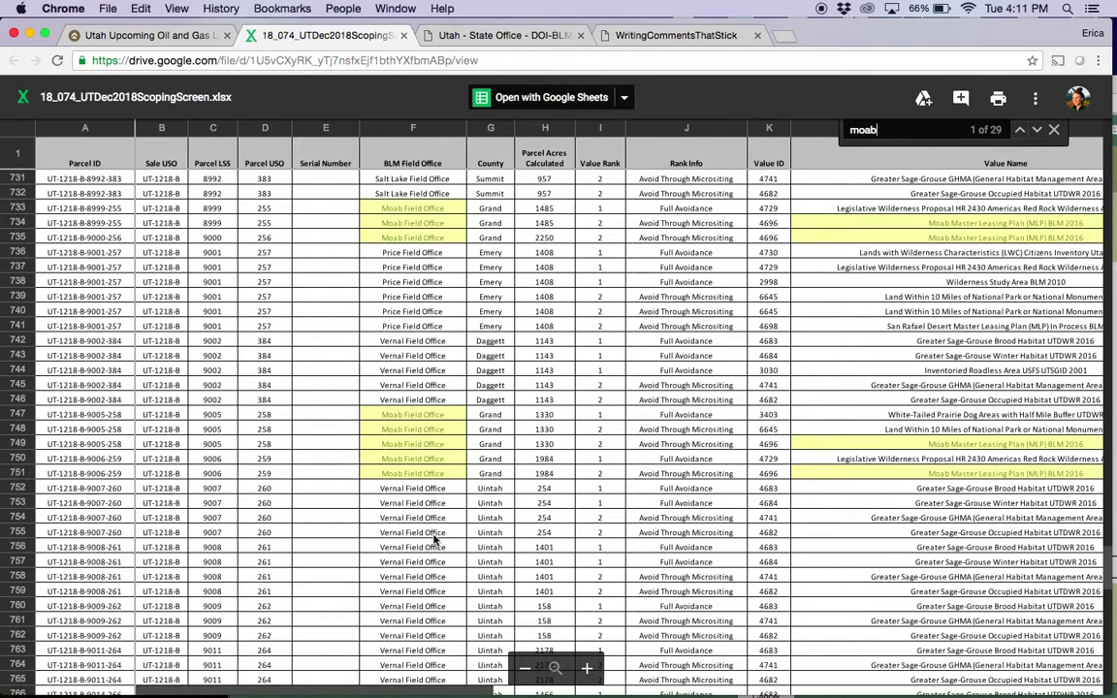
{"action": "scroll", "coordinate": [427, 532], "scroll_direction": "down", "scroll_amount": 10}
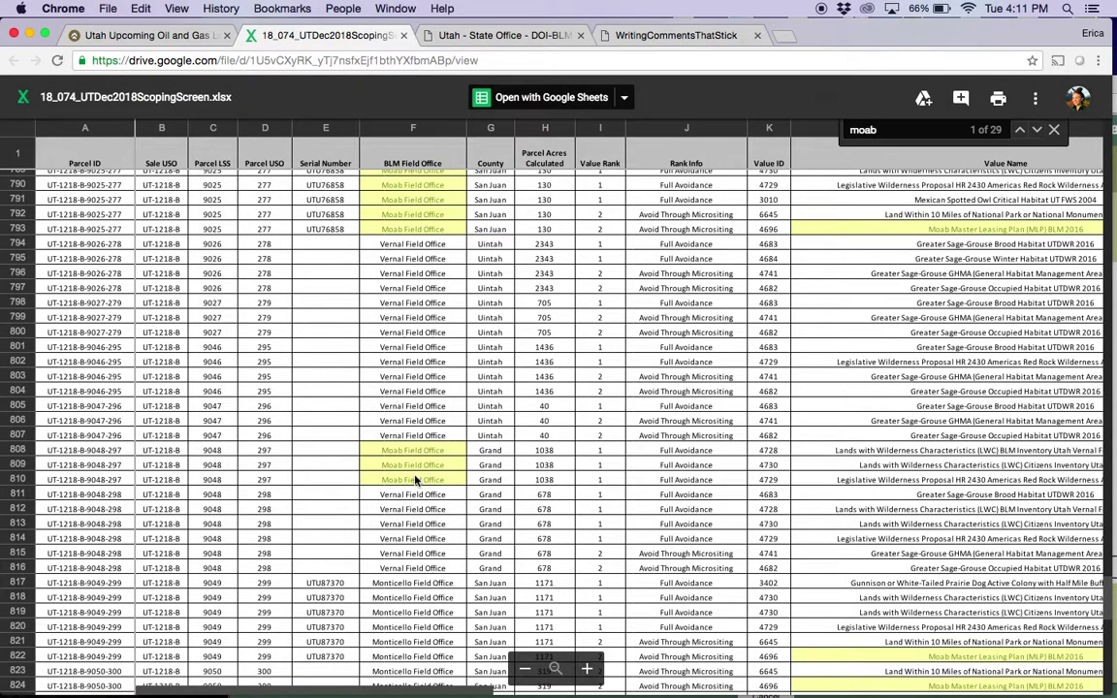
{"action": "scroll", "coordinate": [415, 480], "scroll_direction": "down", "scroll_amount": 8}
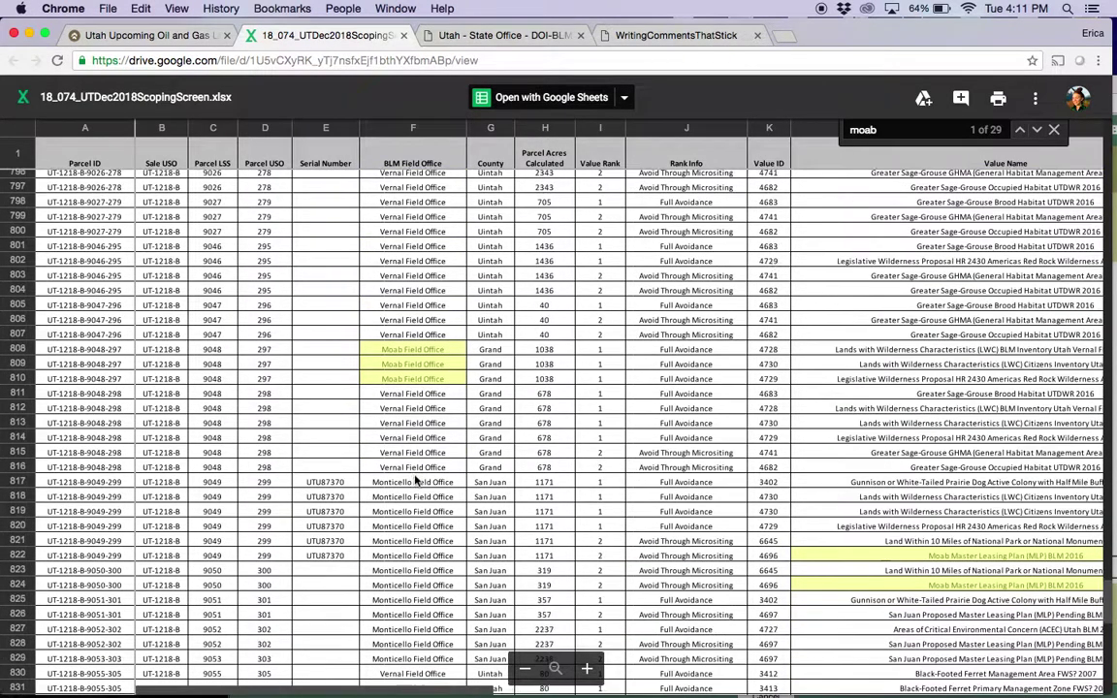
{"action": "scroll", "coordinate": [415, 479], "scroll_direction": "up", "scroll_amount": 20}
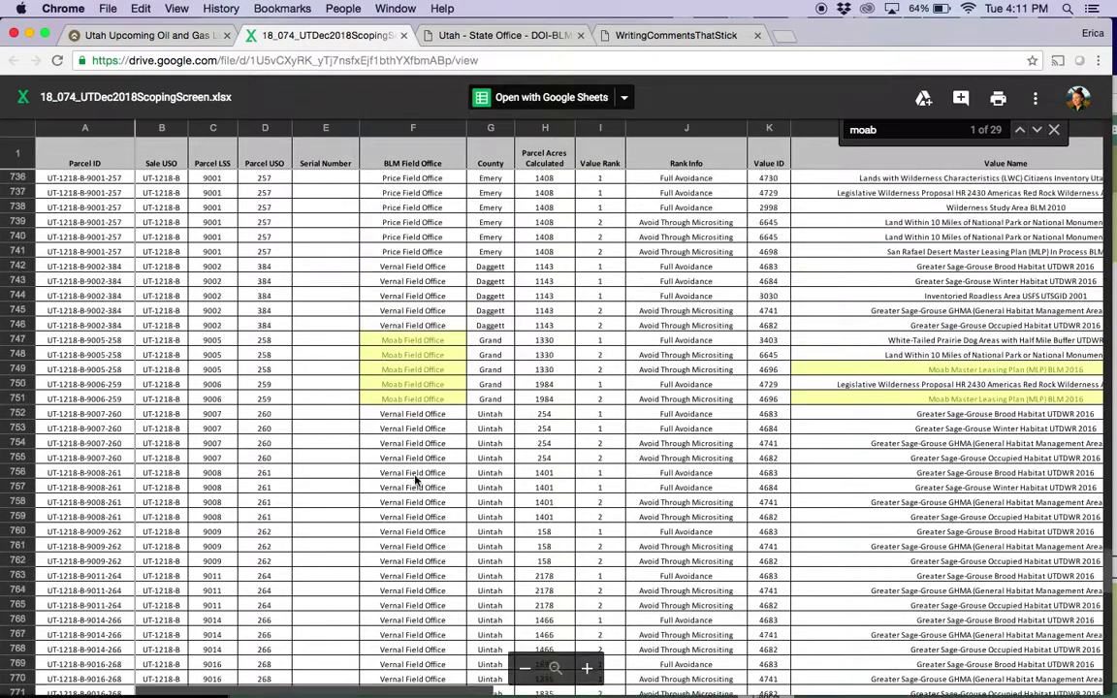
{"action": "scroll", "coordinate": [415, 479], "scroll_direction": "up", "scroll_amount": 20}
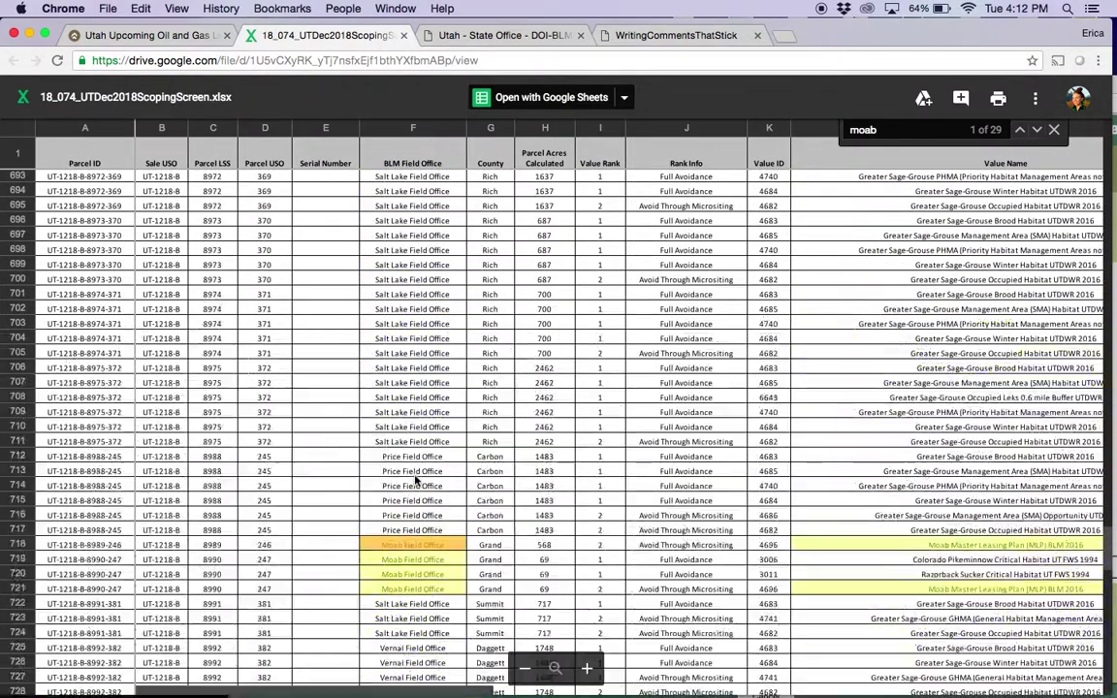
{"action": "scroll", "coordinate": [415, 479], "scroll_direction": "down", "scroll_amount": 10}
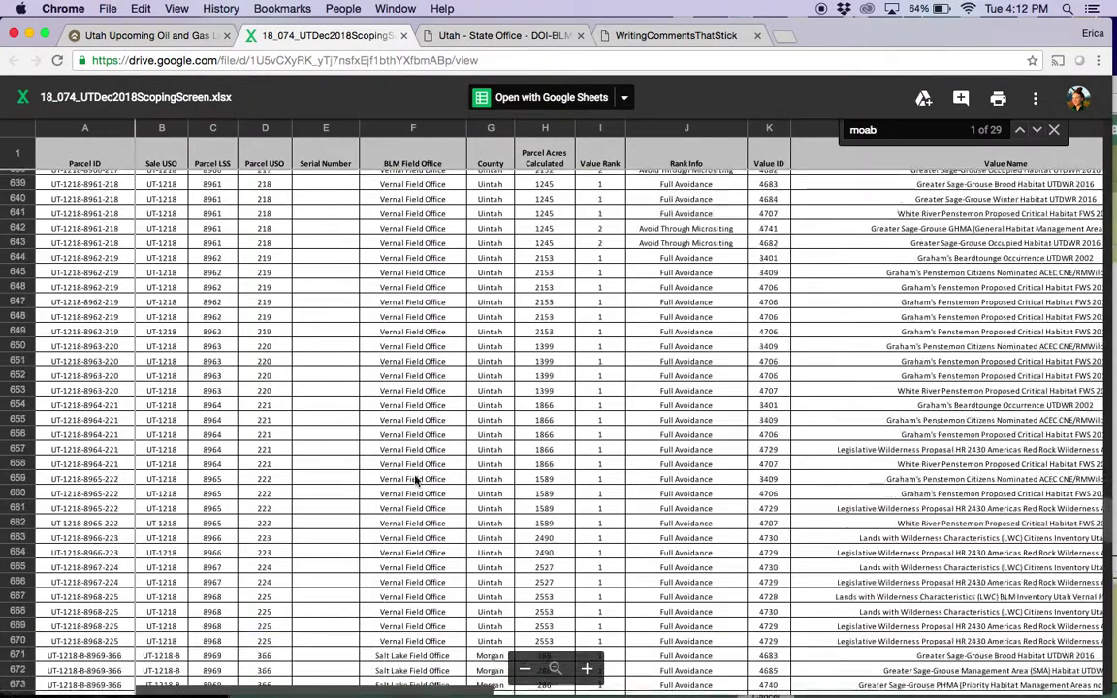
{"action": "scroll", "coordinate": [416, 479], "scroll_direction": "down", "scroll_amount": 6}
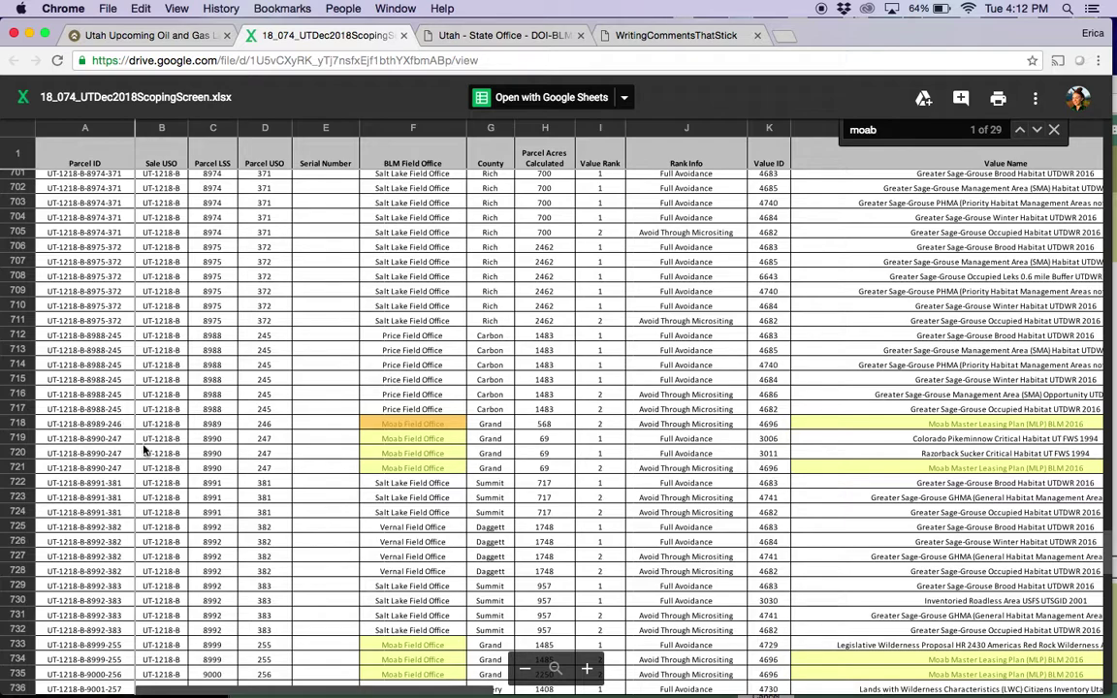
Copy the first Moab parcel's ID from the spreadsheet and start a new comment paragraph with "In particular, parcel UT-1218-B-8989-246"
{"action": "left_click", "coordinate": [120, 414]}
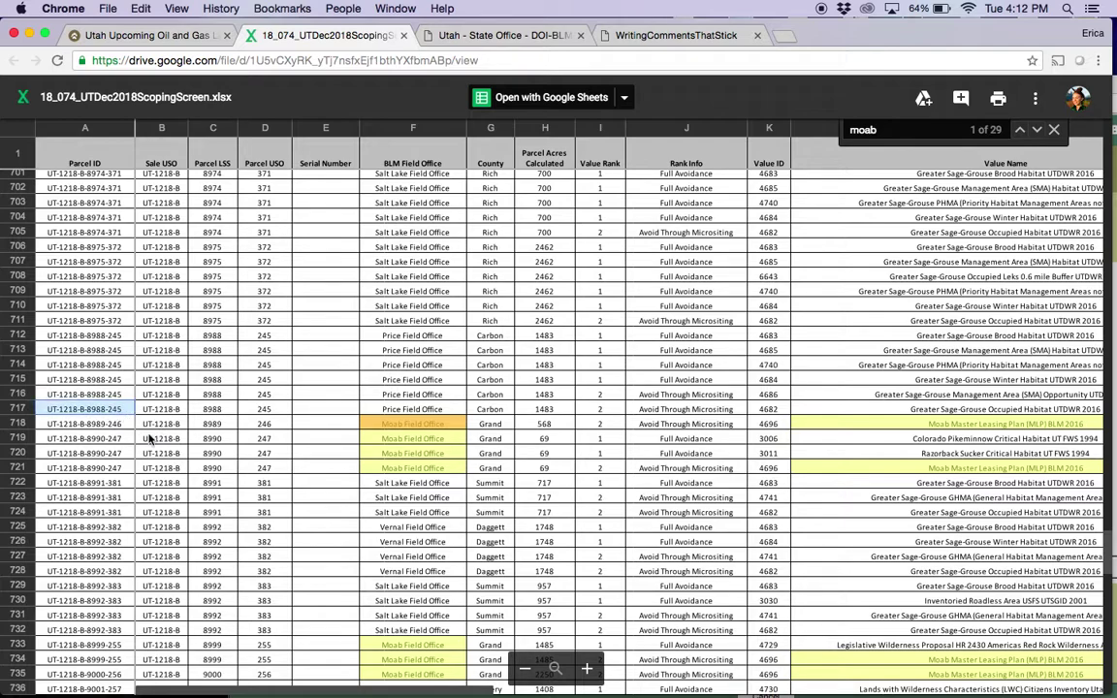
{"action": "left_click", "coordinate": [122, 426]}
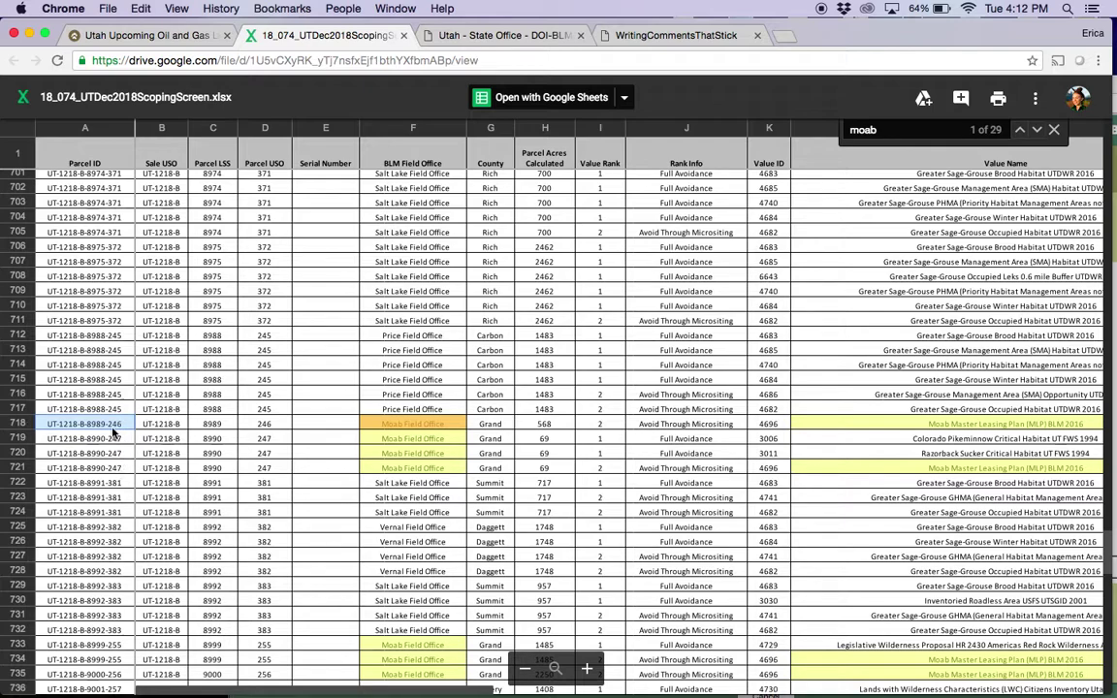
{"action": "left_click", "coordinate": [631, 37]}
{"action": "left_click", "coordinate": [447, 37]}
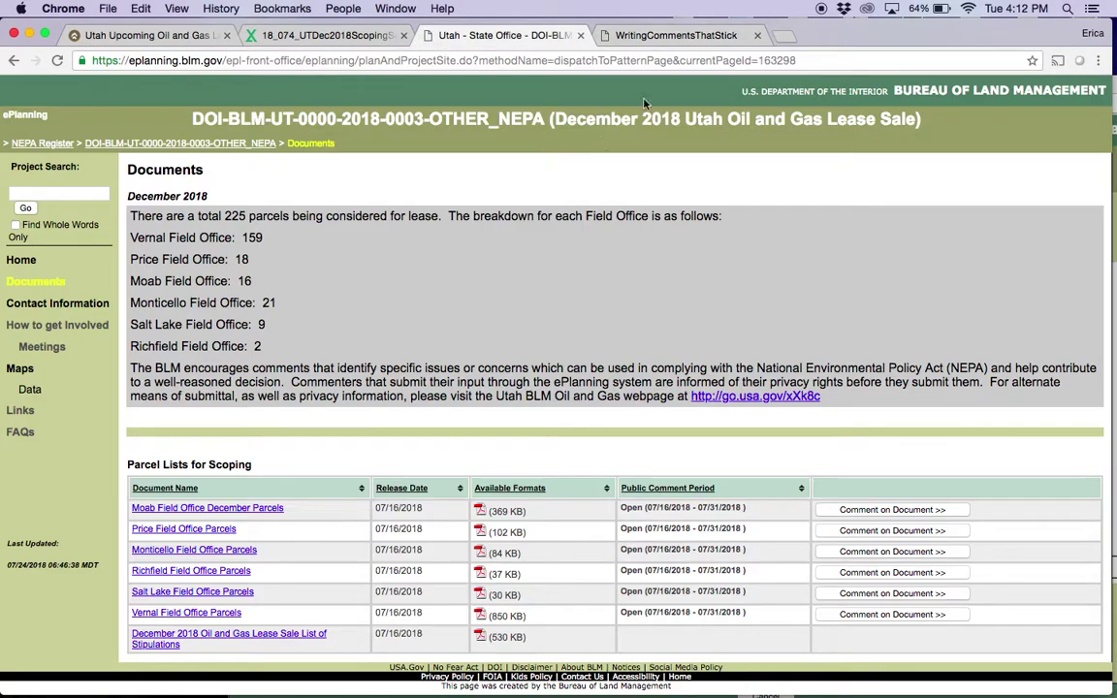
{"action": "left_click_drag", "start_coordinate": [850, 37], "coordinate": [622, 79]}
{"action": "left_click_drag", "start_coordinate": [943, 86], "coordinate": [799, 27]}
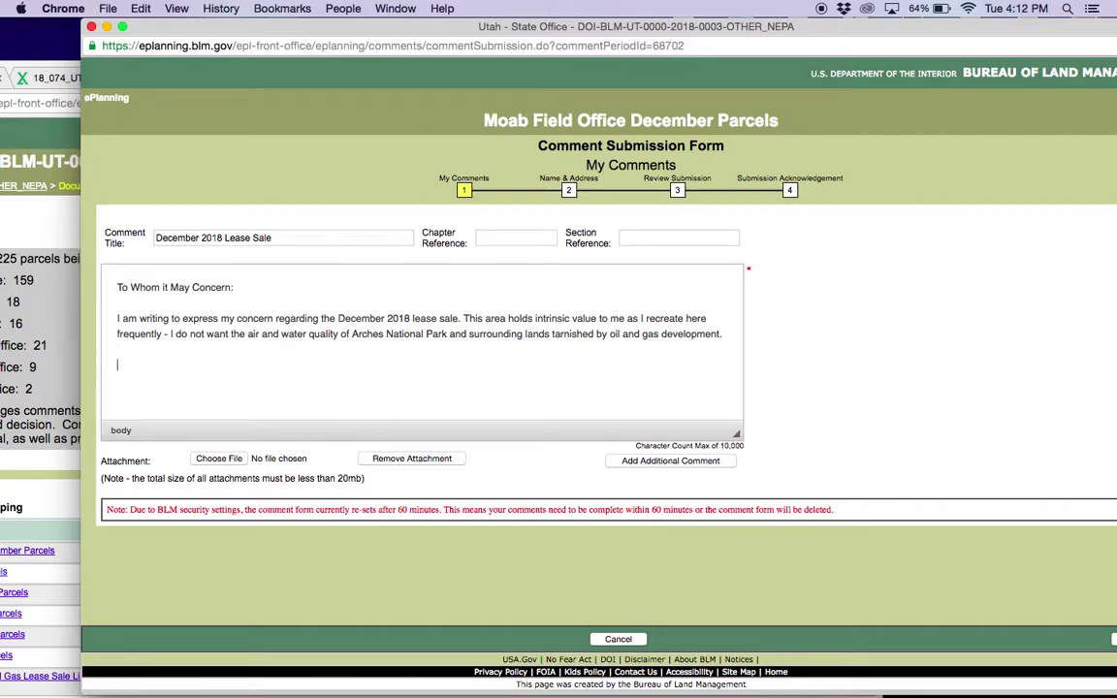
{"action": "type", "text": "particular, parcel"}
{"action": "type", "text": "UT-1218-B-8989-246"}
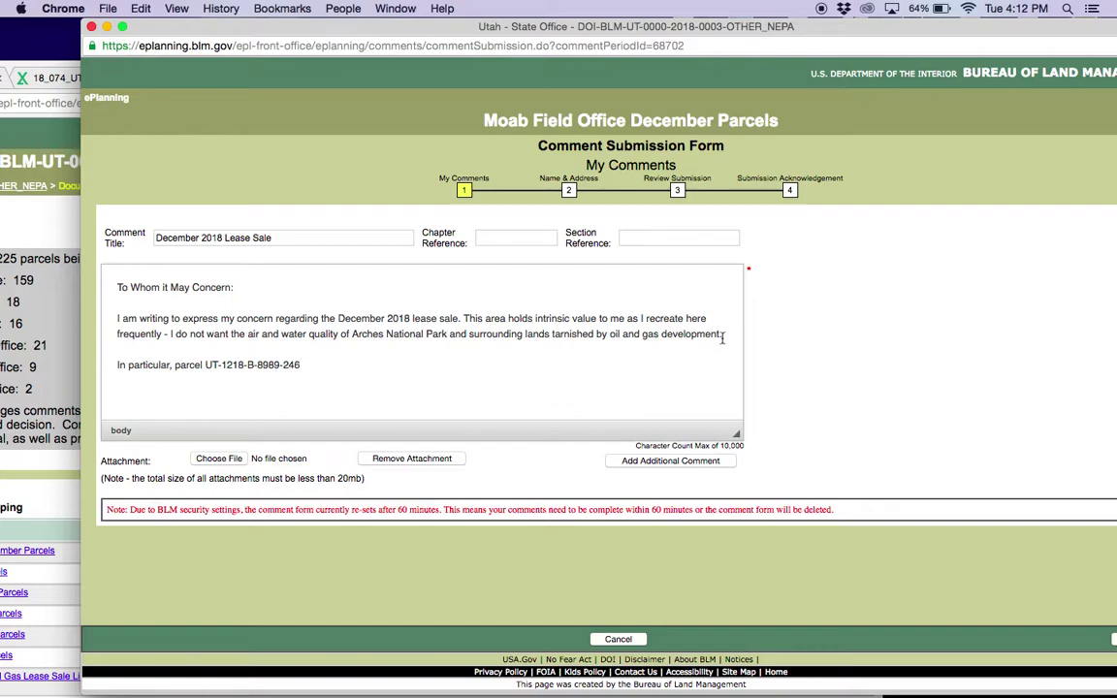
Copy that parcel's value name from the spreadsheet and continue the comment with "is in direct conflict with Moab Master Leasing Plan (MLP) BLM 2016"
{"action": "left_click", "coordinate": [51, 216]}
{"action": "left_click_drag", "start_coordinate": [606, 85], "coordinate": [790, 50]}
{"action": "left_click", "coordinate": [262, 48]}
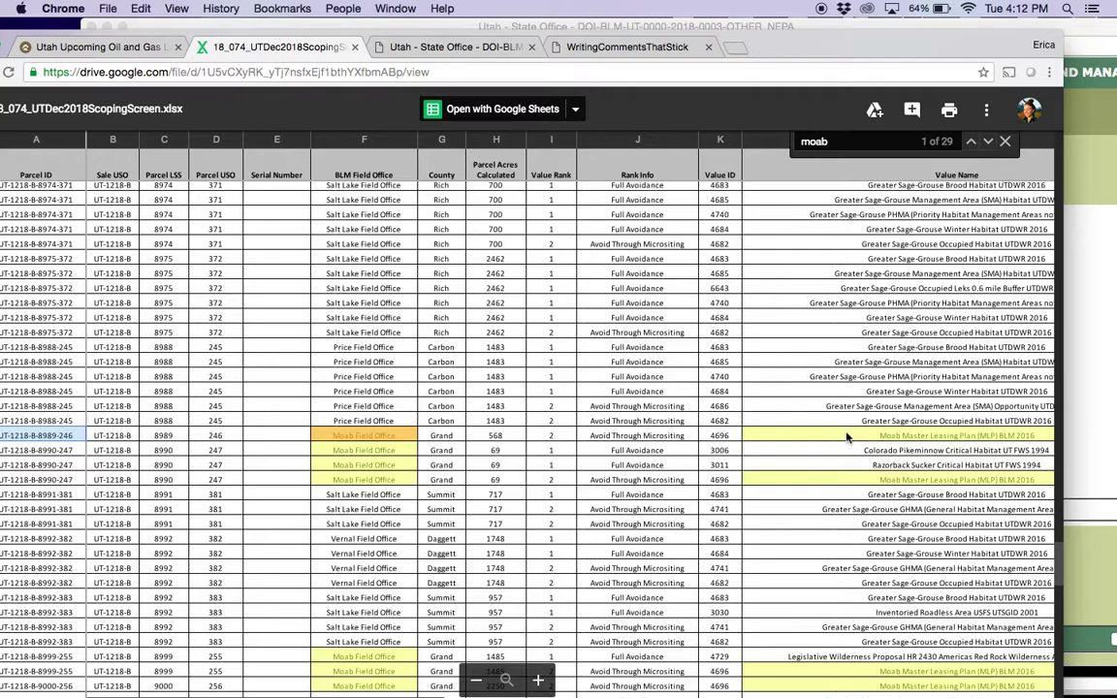
{"action": "left_click", "coordinate": [910, 439]}
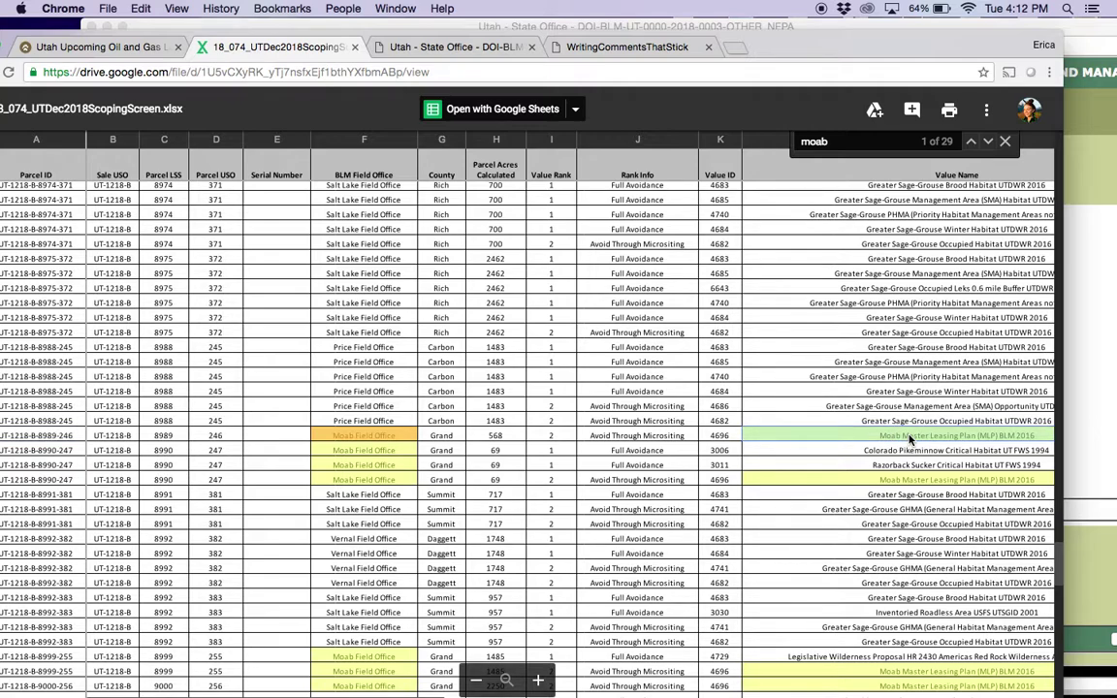
{"action": "left_click", "coordinate": [1088, 360]}
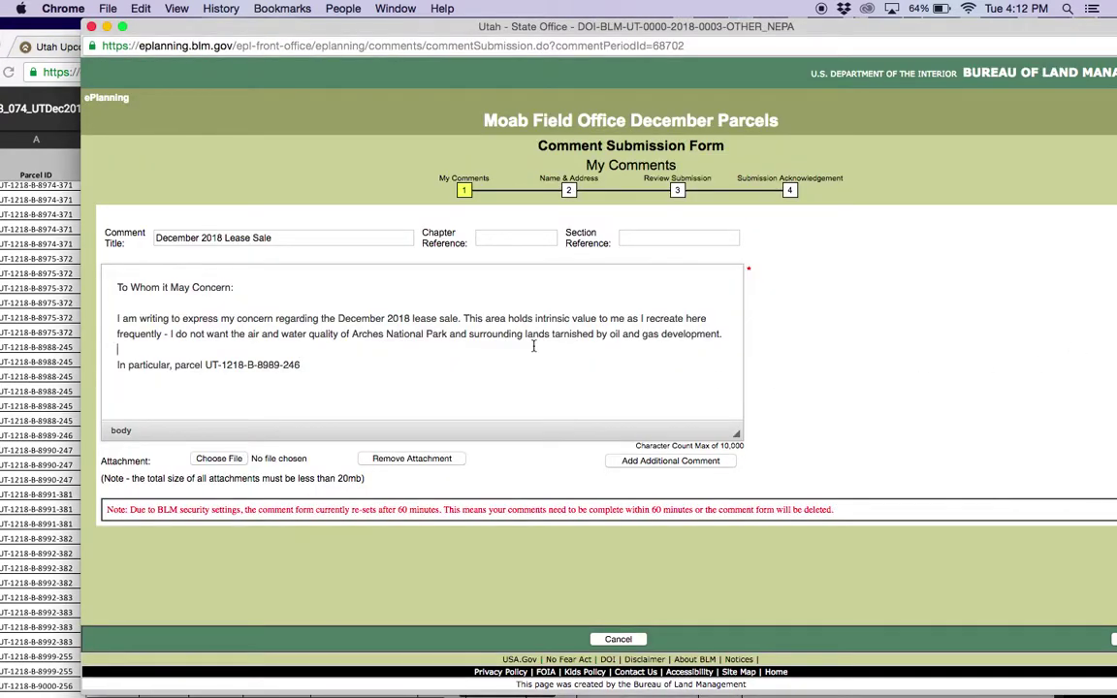
{"action": "left_click", "coordinate": [551, 369]}
{"action": "type", "text": "is in direct conflict with"}
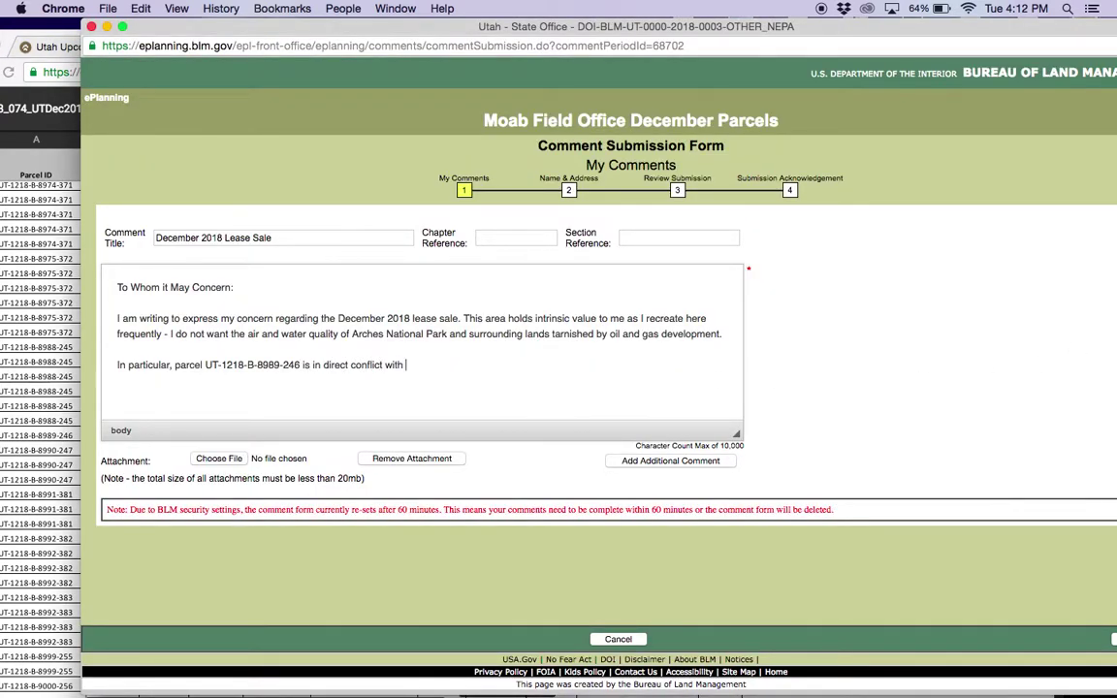
{"action": "type", "text": "Moab Master Leasing Plan (MLP) BLM 2016"}
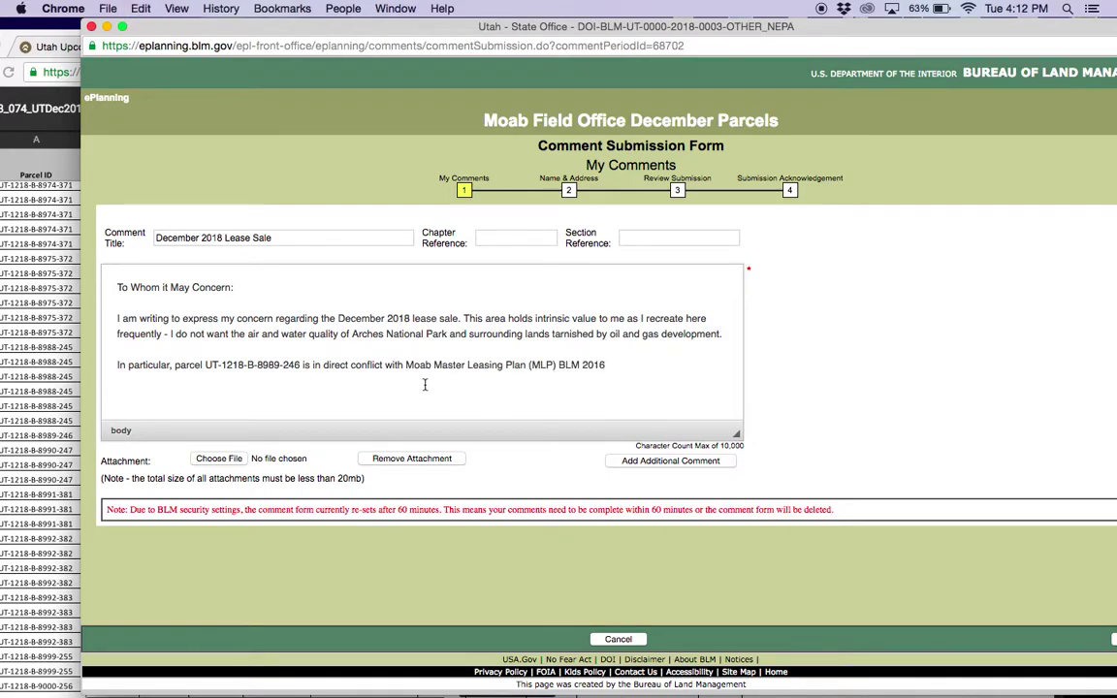
Copy the next Moab parcel's ID from the spreadsheet, end the comment sentence, and begin another with "Additionally, parcel UT-1218-B-8990-247"
{"action": "left_click", "coordinate": [60, 341]}
{"action": "left_click", "coordinate": [361, 437]}
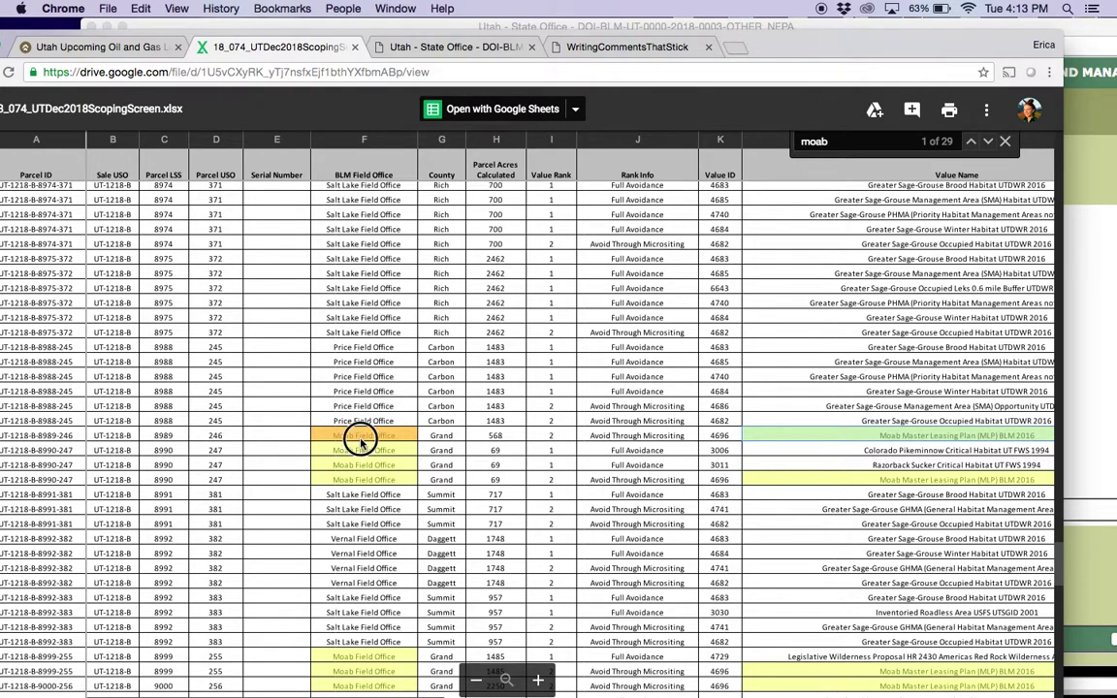
{"action": "left_click", "coordinate": [70, 452]}
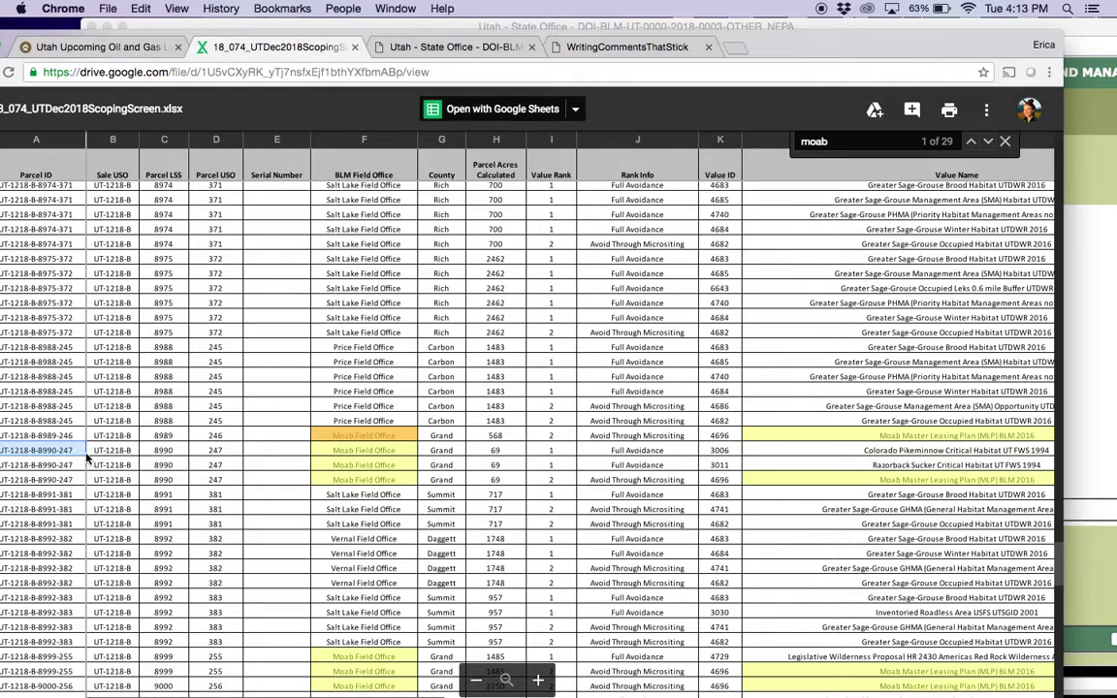
{"action": "left_click", "coordinate": [1085, 266]}
{"action": "type", "text": ". "}
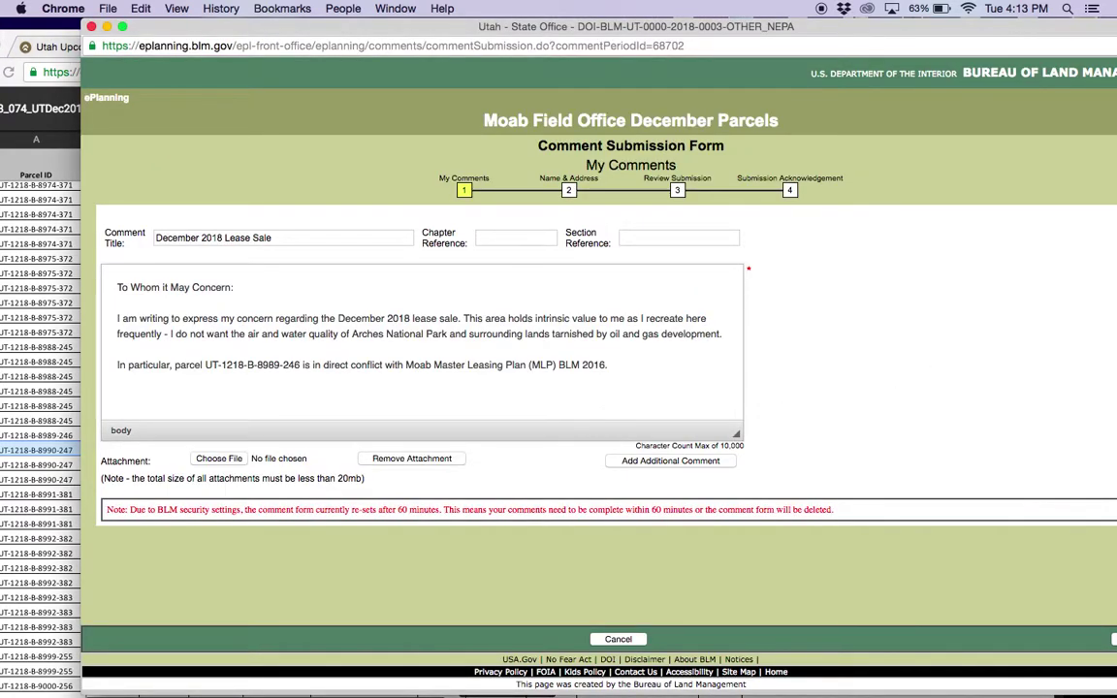
{"action": "type", "text": "Additionally, parcel"}
{"action": "type", "text": "UT-1218-B-8990-247"}
Continue the sentence with "has direct conflicts as well with the Moab Master Leasing Plan of 2016, and"
{"action": "type", "text": "has direct conflic"}
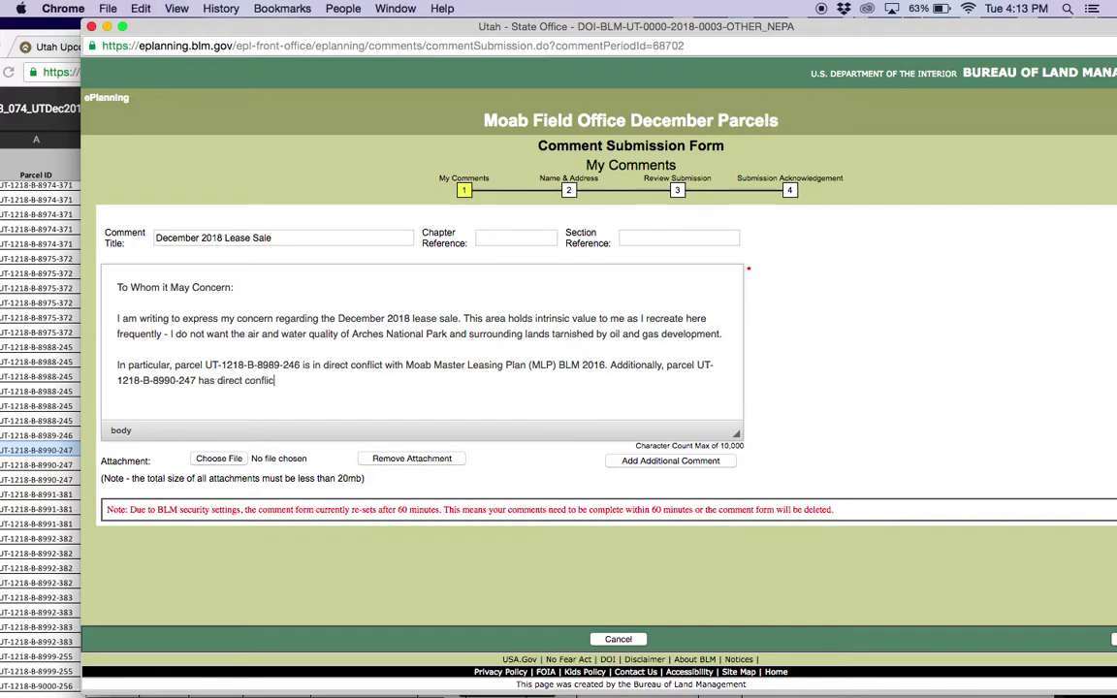
{"action": "type", "text": "ts as well with the Moab Master Leasing "}
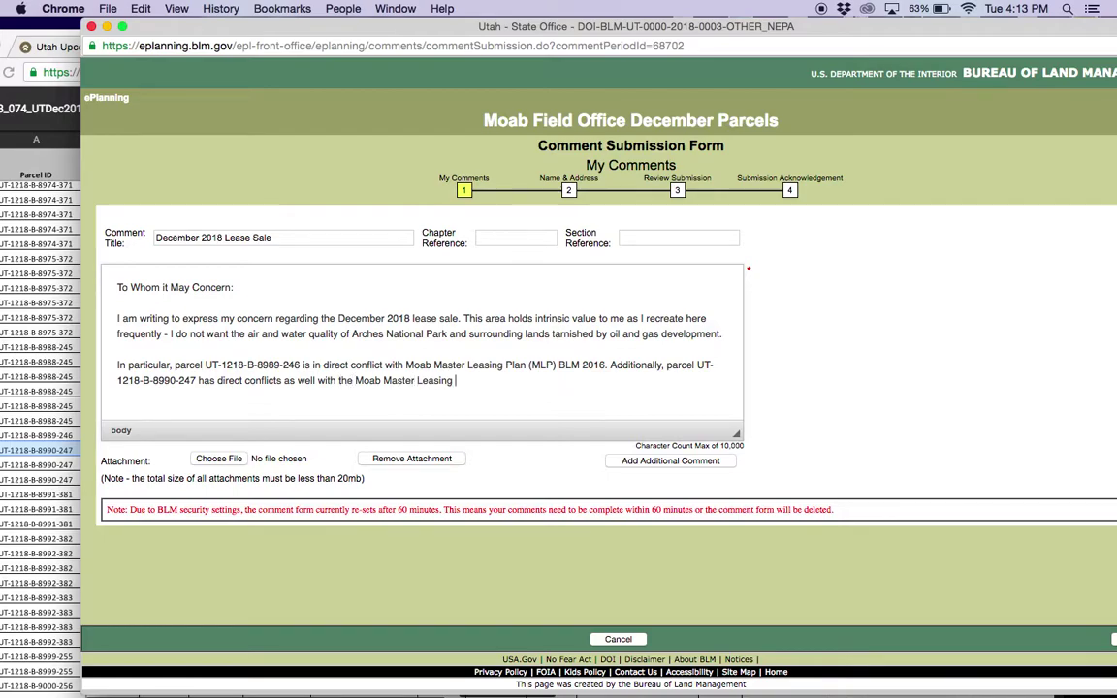
{"action": "type", "text": "Plan of 2016, and"}
Copy parcel 247's Colorado Pikeminnow and Razorback Sucker critical habitat value names from the spreadsheet and paste them at the end of the comment
{"action": "left_click", "coordinate": [59, 408]}
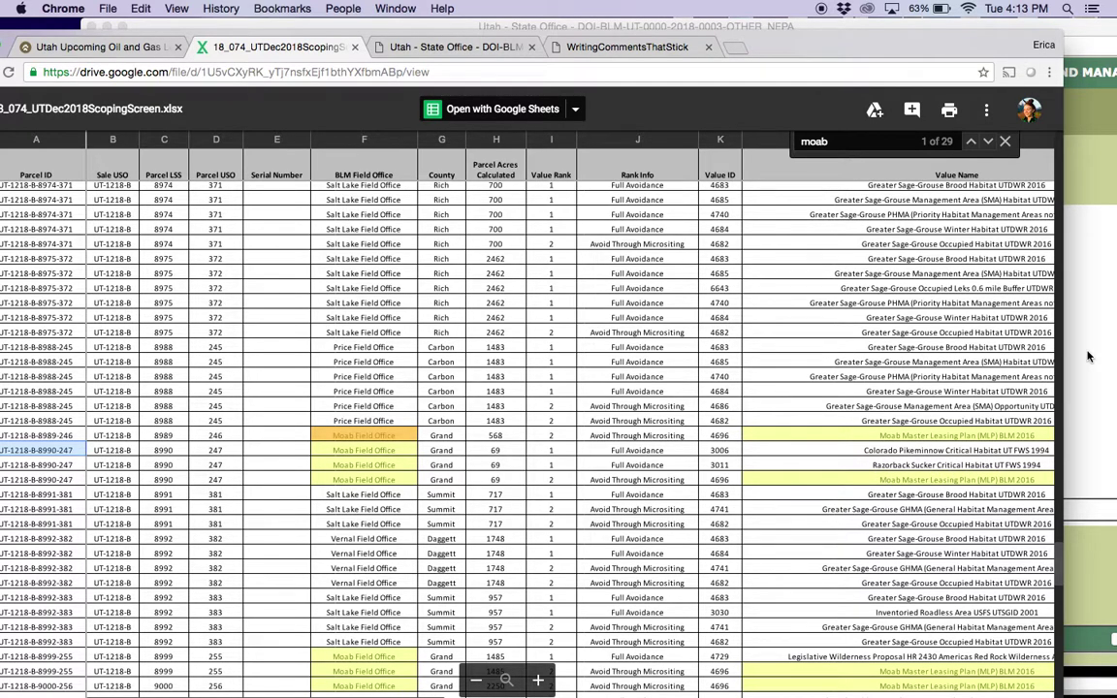
{"action": "left_click_drag", "start_coordinate": [786, 47], "coordinate": [725, 34]}
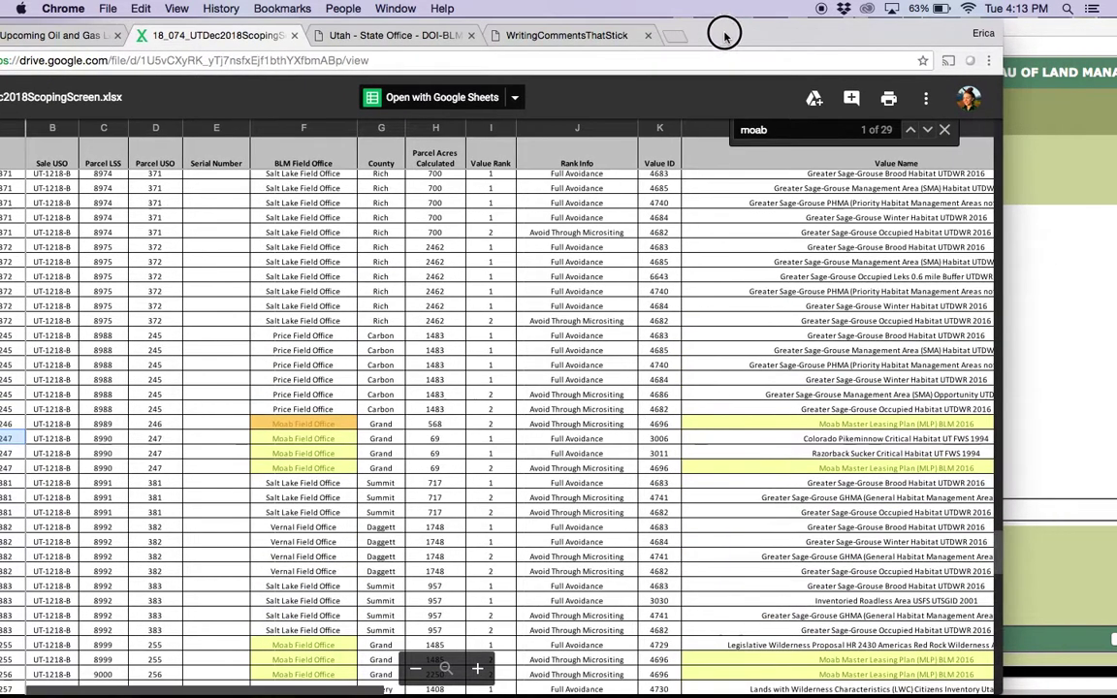
{"action": "scroll", "coordinate": [363, 684], "scroll_direction": "right", "scroll_amount": 3}
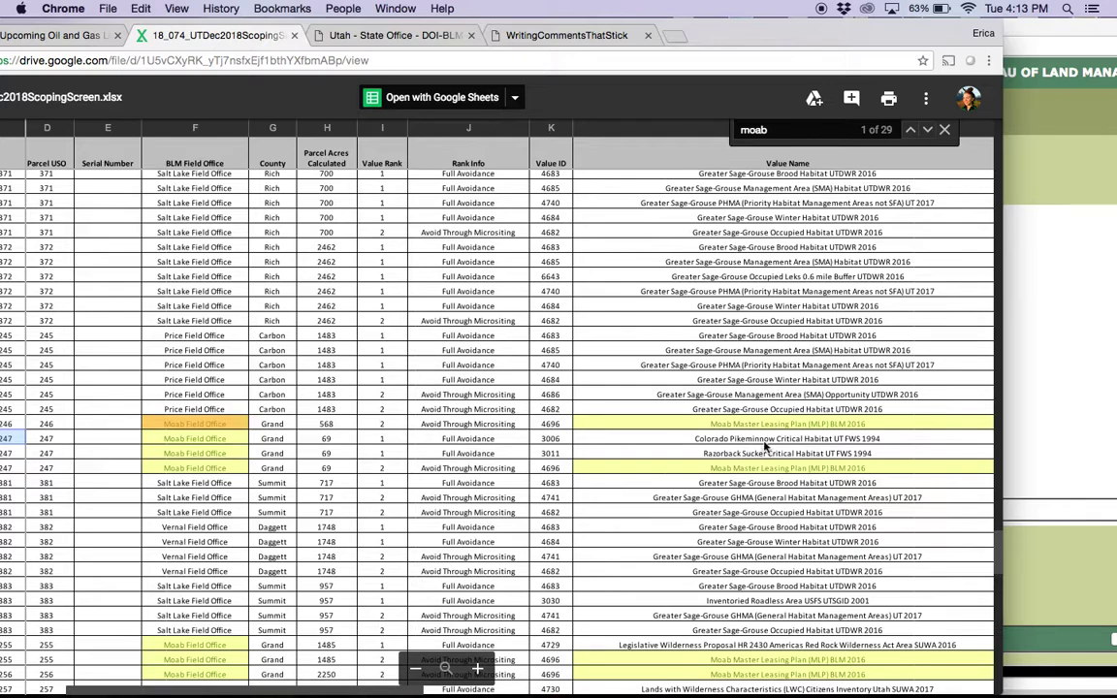
{"action": "left_click_drag", "start_coordinate": [764, 444], "coordinate": [764, 453]}
{"action": "key", "text": "super+c"}
{"action": "left_click", "coordinate": [1072, 339]}
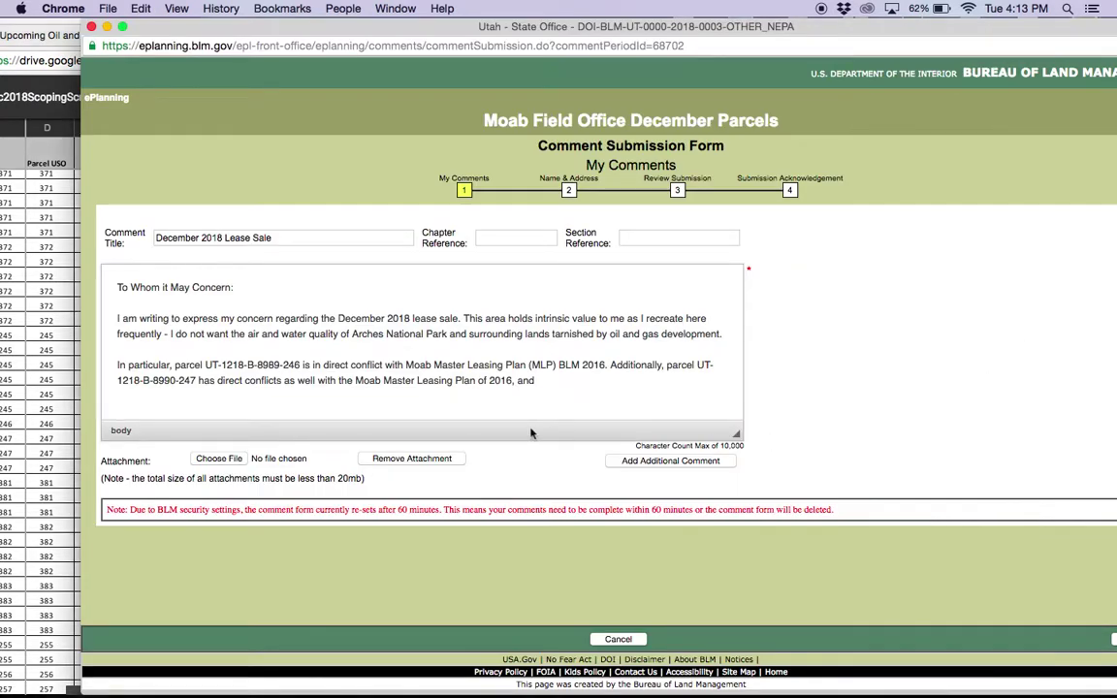
{"action": "key", "text": "super+v"}
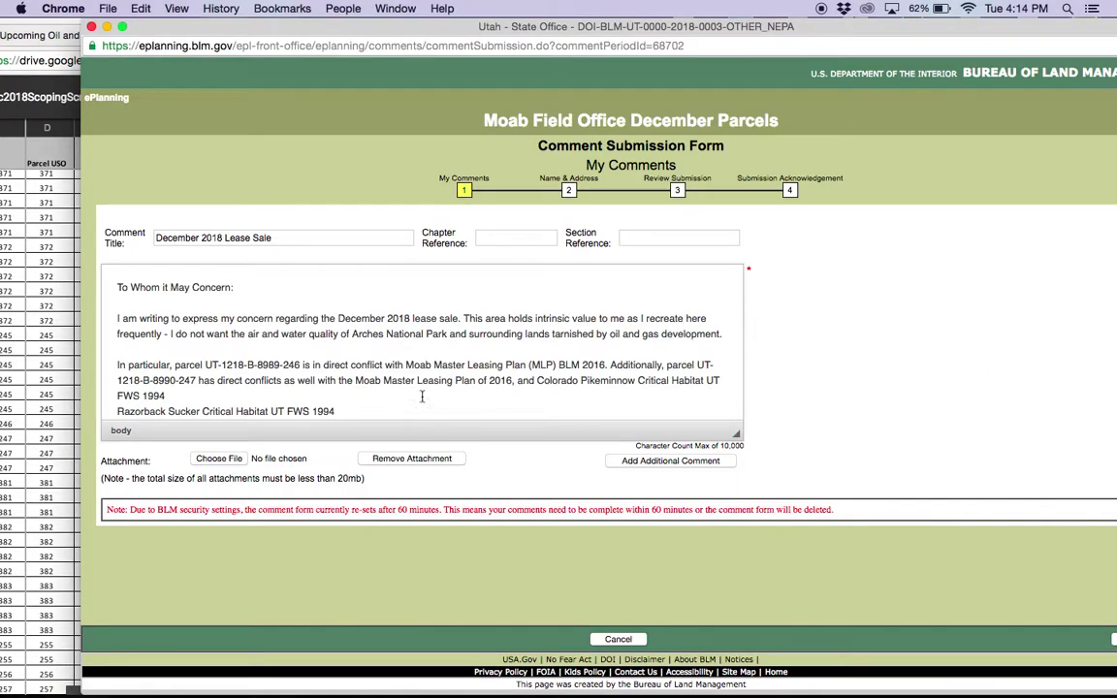
Rework the pasted habitat names to read "has conflict with Colorado Pikeminnow Critical Habitat UT FWS 1994 as well as Razorback Sucker Critical Habitat UT FWS 1994."
{"action": "left_click", "coordinate": [538, 381]}
{"action": "type", "text": "has con"}
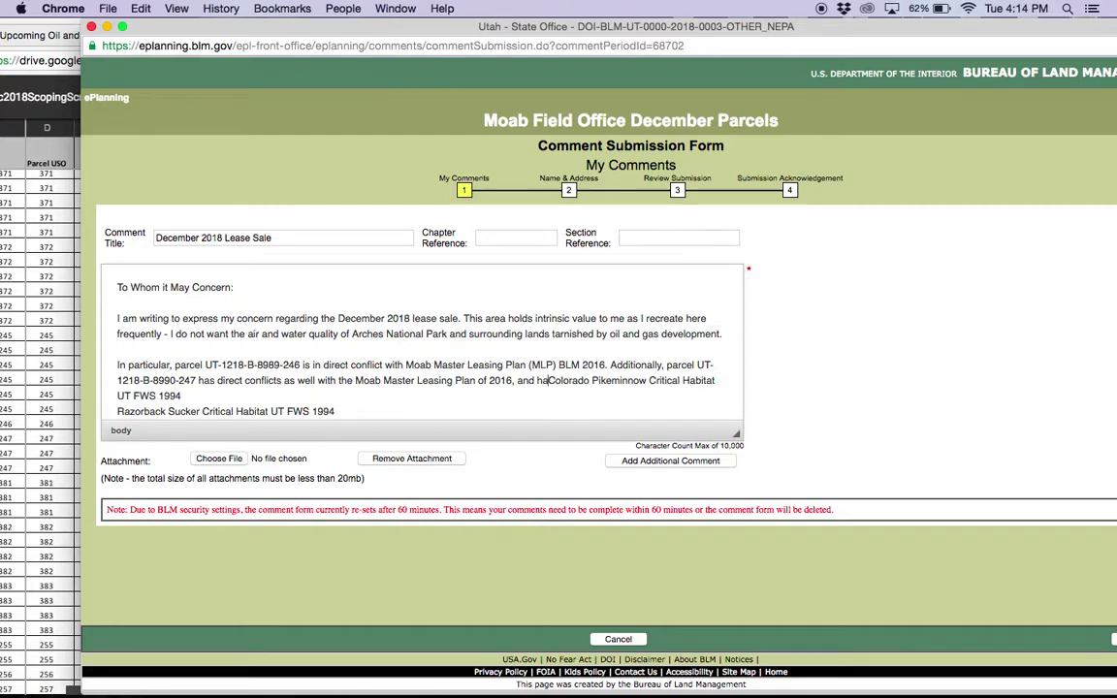
{"action": "type", "text": "flict with"}
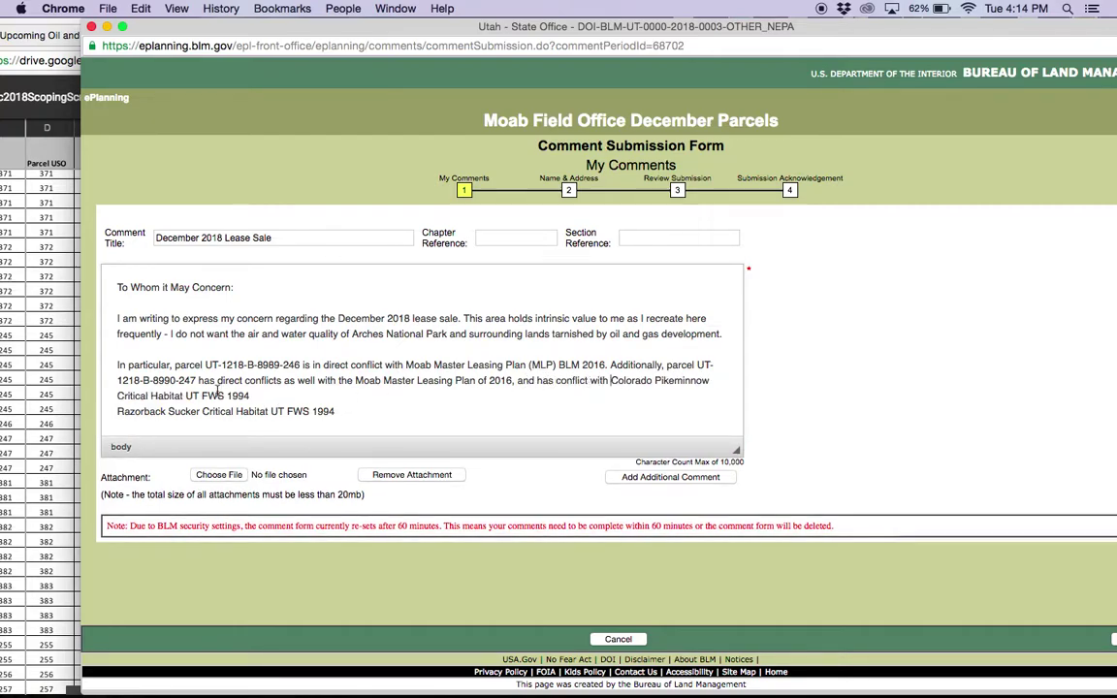
{"action": "left_click", "coordinate": [118, 411]}
{"action": "key", "text": "BackSpace"}
{"action": "type", "text": "as well as Razorback Sucker Critical Habitat UT FWS 1994."}
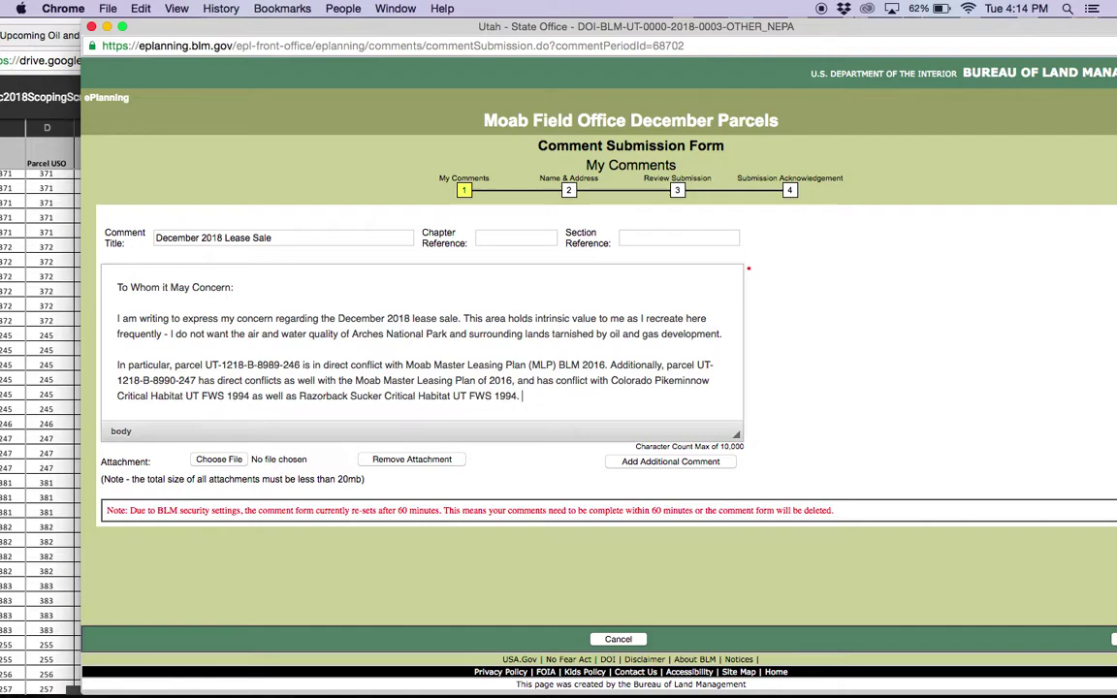
Find the Moab Field Office parcel within 10 miles of a national park or monument in the spreadsheet and copy its ID, UT-1218-B-9005-258
{"action": "left_click", "coordinate": [5, 298]}
{"action": "scroll", "coordinate": [407, 480], "scroll_direction": "down", "scroll_amount": 5}
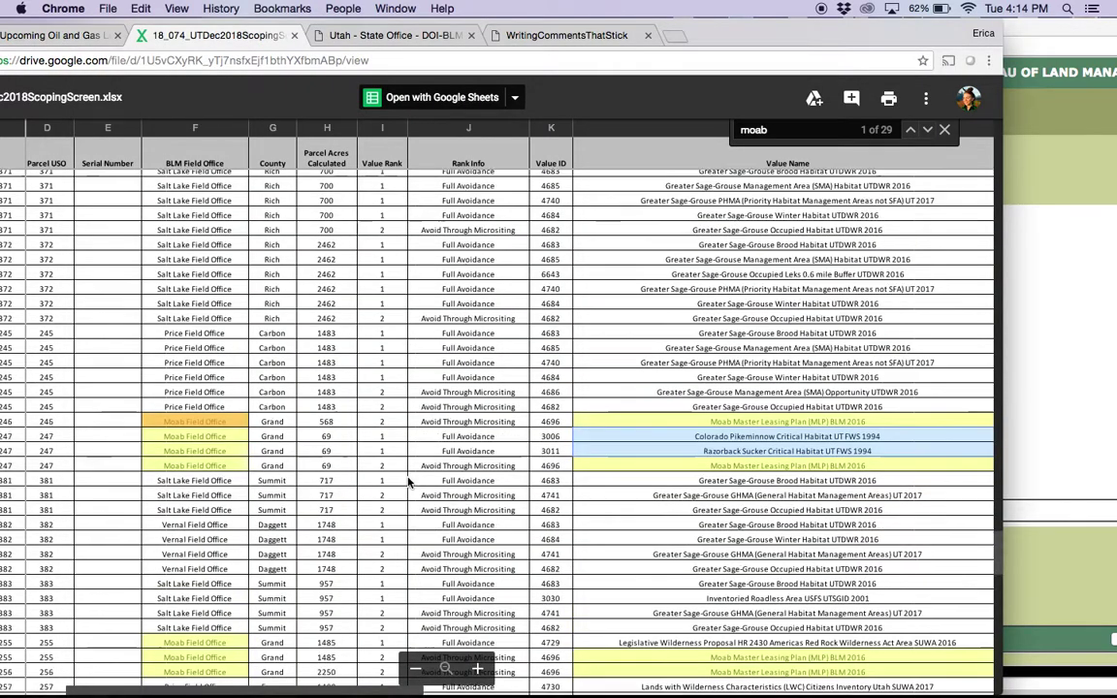
{"action": "left_click_drag", "start_coordinate": [594, 23], "coordinate": [679, 10]}
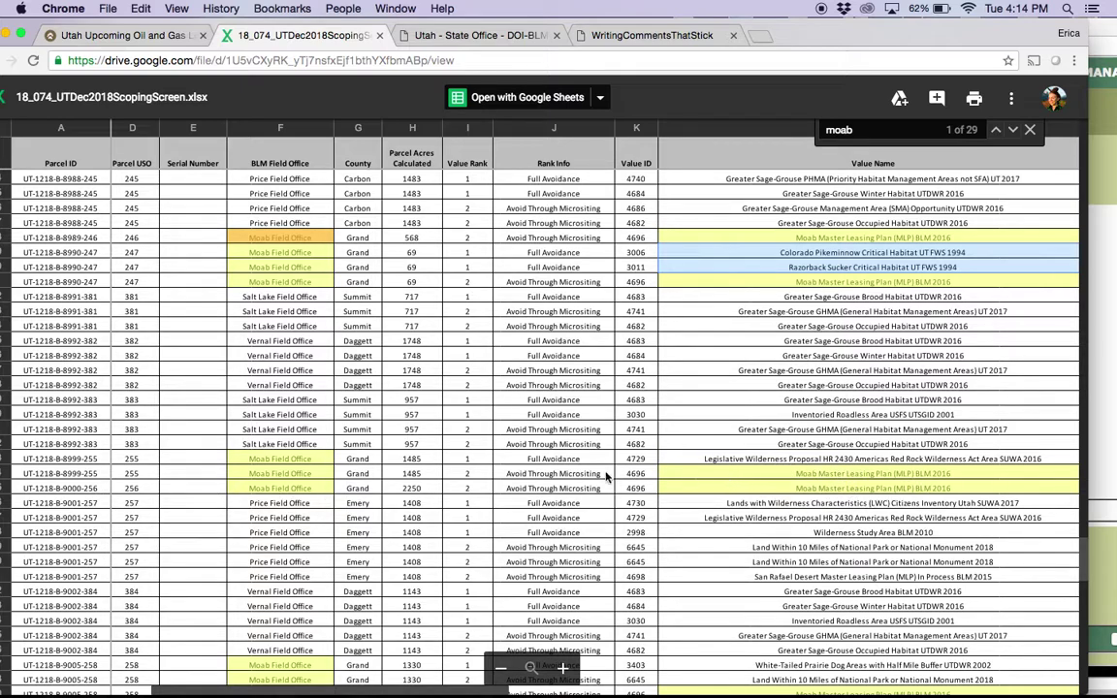
{"action": "scroll", "coordinate": [383, 524], "scroll_direction": "down", "scroll_amount": 5}
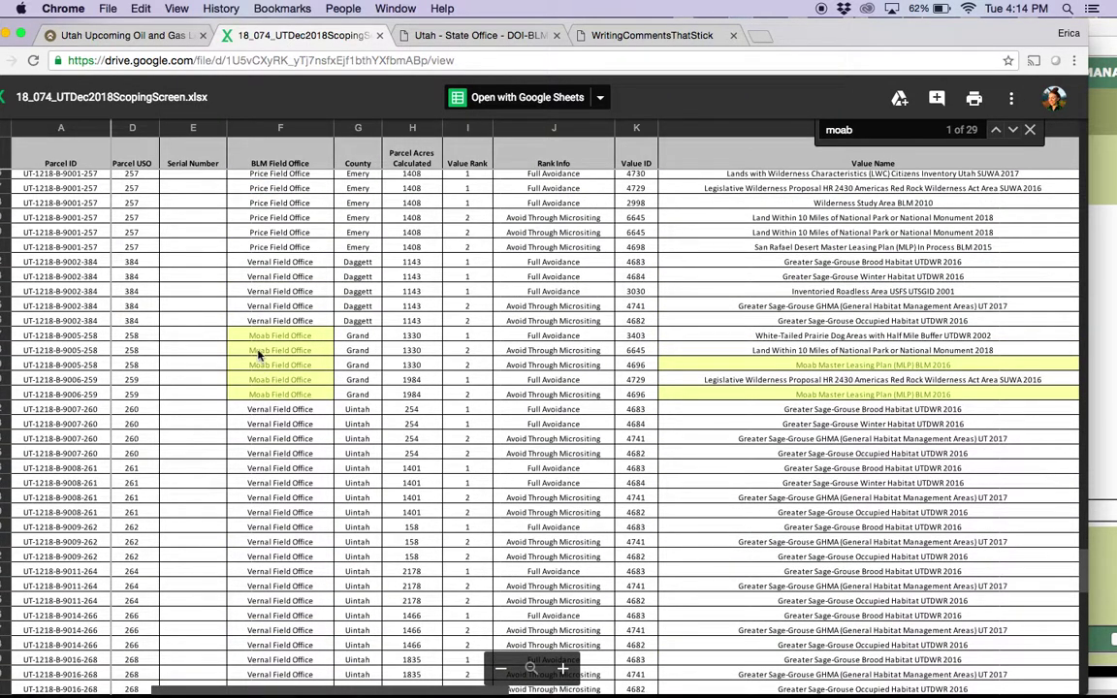
{"action": "left_click", "coordinate": [259, 354]}
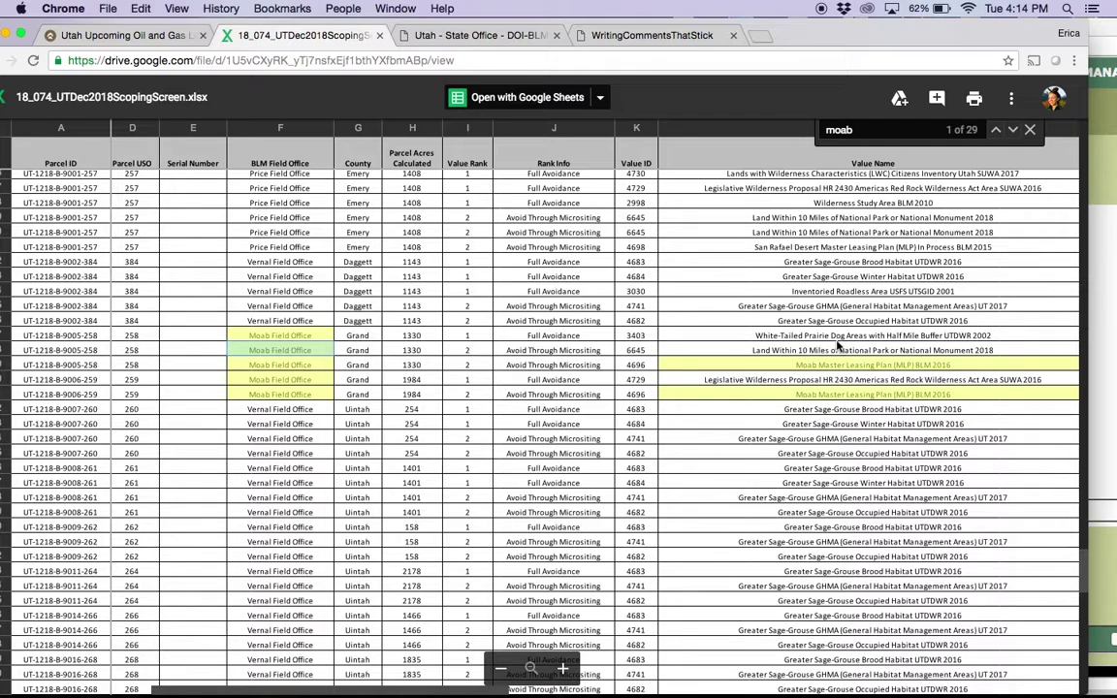
{"action": "left_click", "coordinate": [73, 352]}
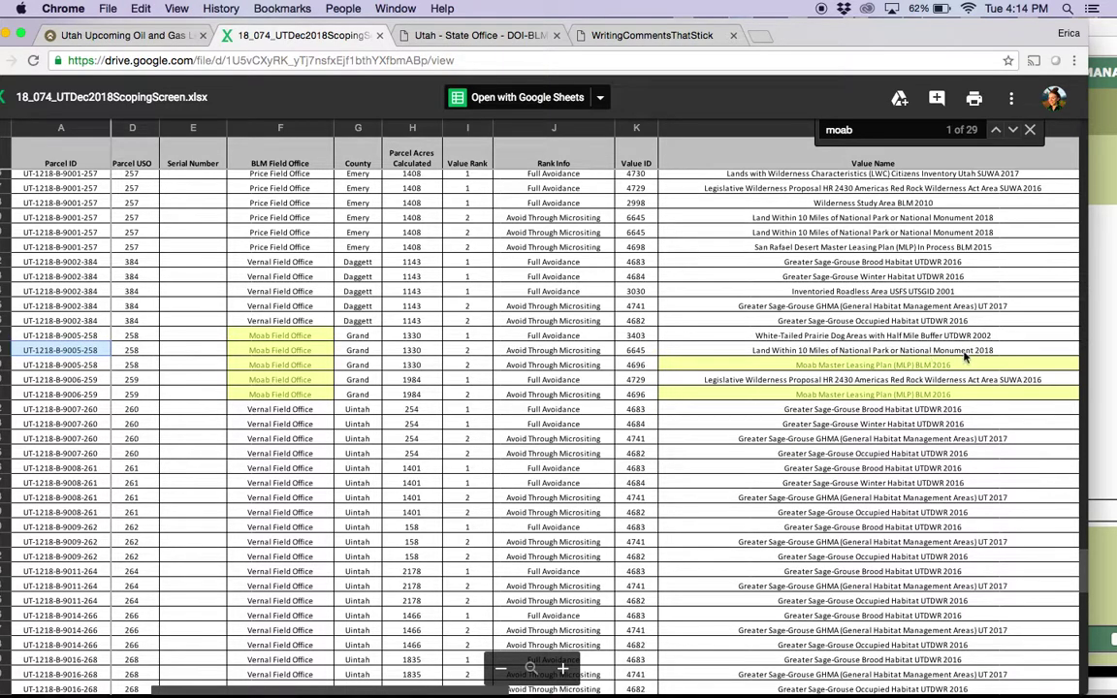
Add the sentence "Lastly, parcel UT-1218-B-9005-258 is within 10 miles of a national park or monument." to the comment
{"action": "left_click", "coordinate": [1101, 321]}
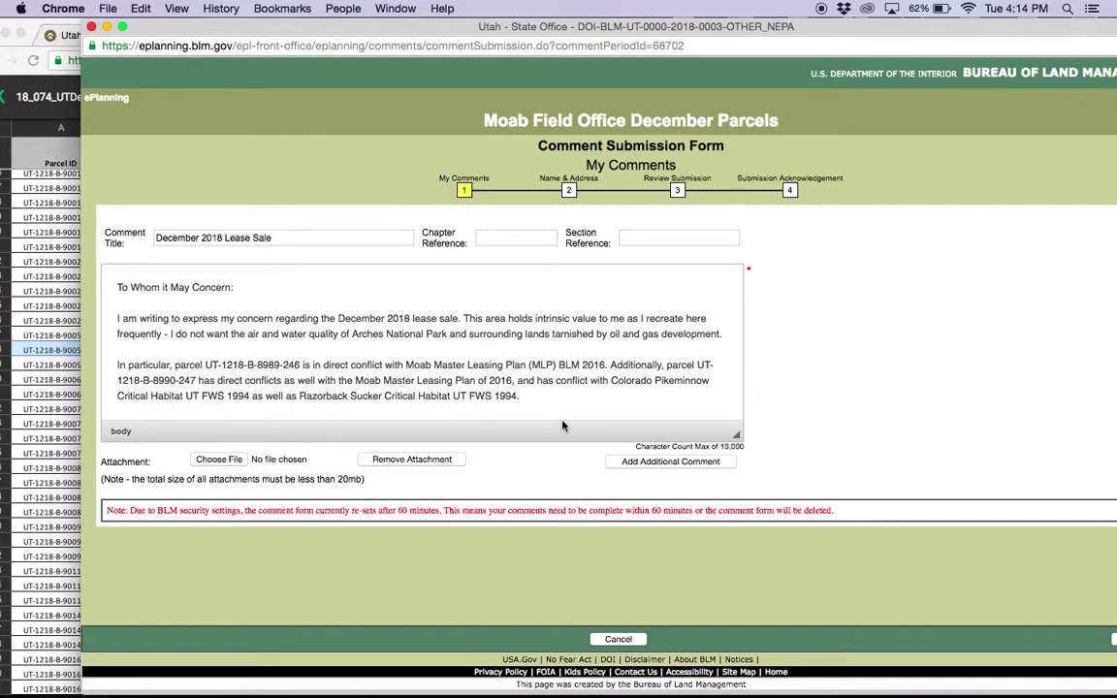
{"action": "type", "text": "Lastly, parcel"}
{"action": "key", "text": "super+v"}
{"action": "type", "text": "is within 10 "}
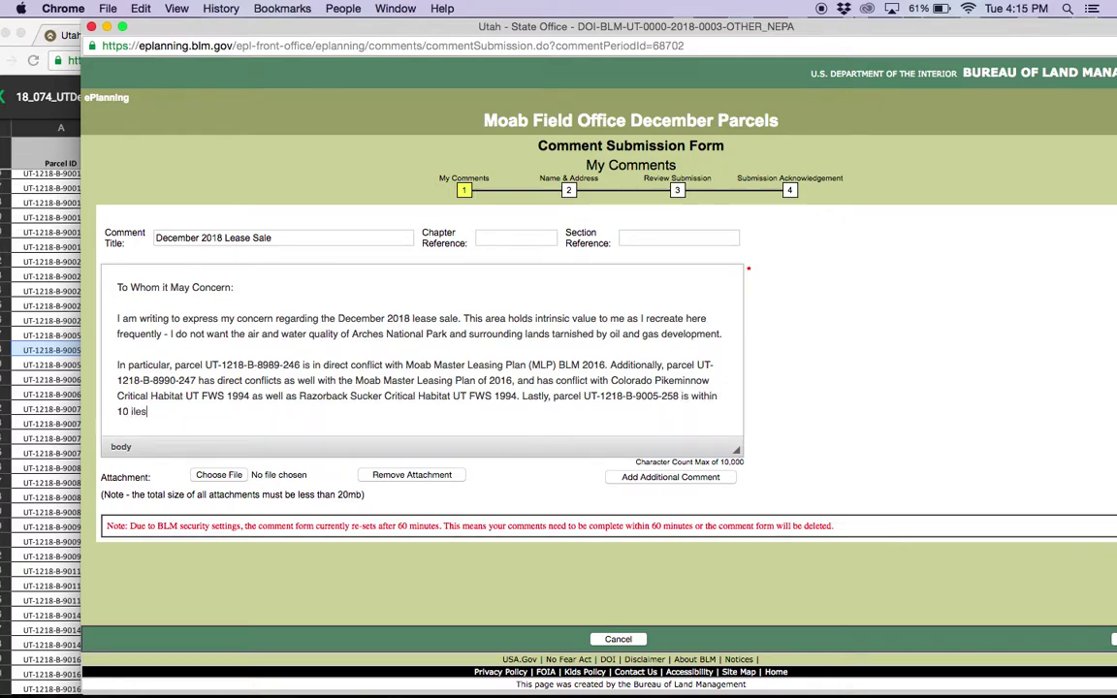
{"action": "type", "text": "miles of a national park or monument."}
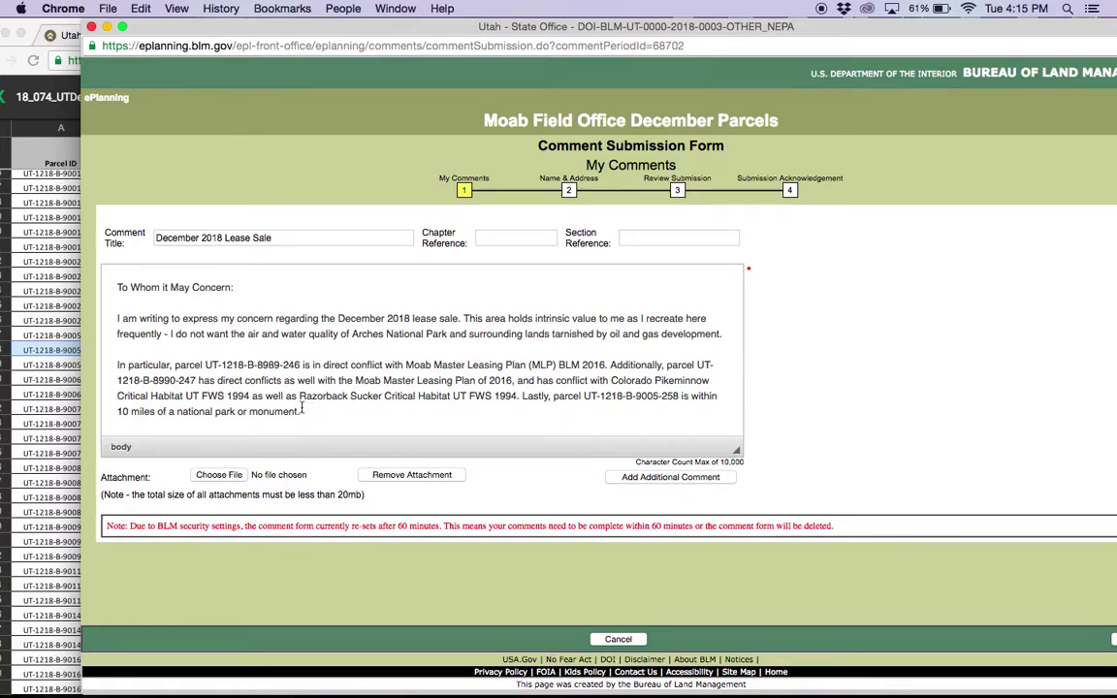
Recheck the parcel's spreadsheet row and close the comment with "Please consider removing these parcels from the lease sale." and "Thank you!" as a separate paragraph
{"action": "left_click", "coordinate": [53, 355]}
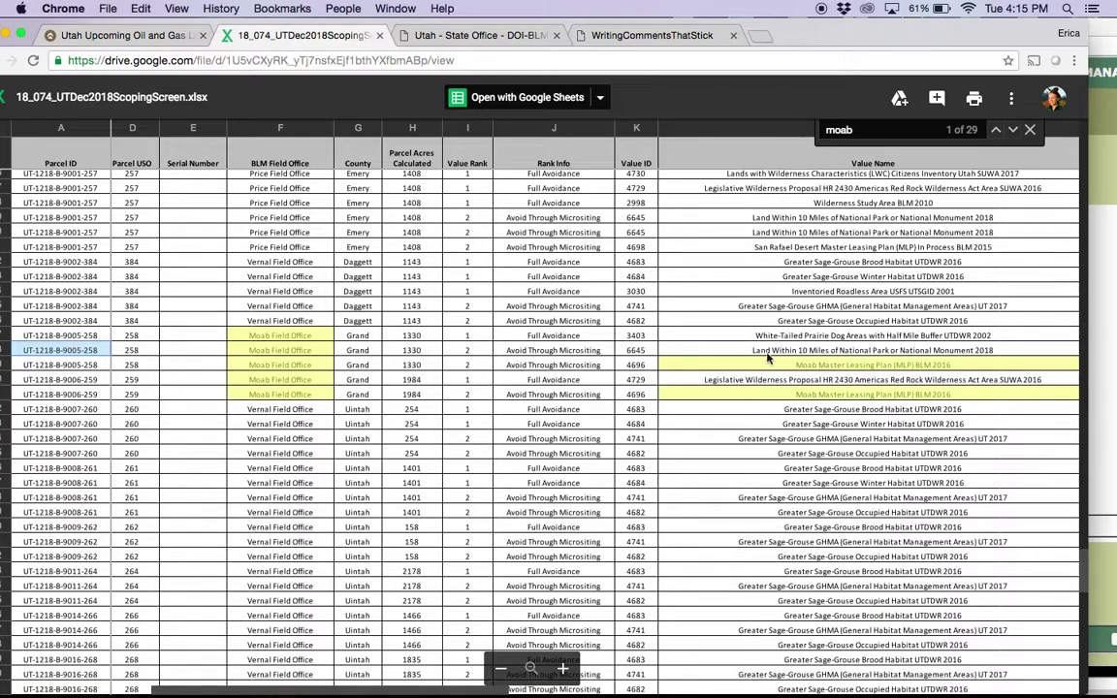
{"action": "left_click", "coordinate": [1104, 361]}
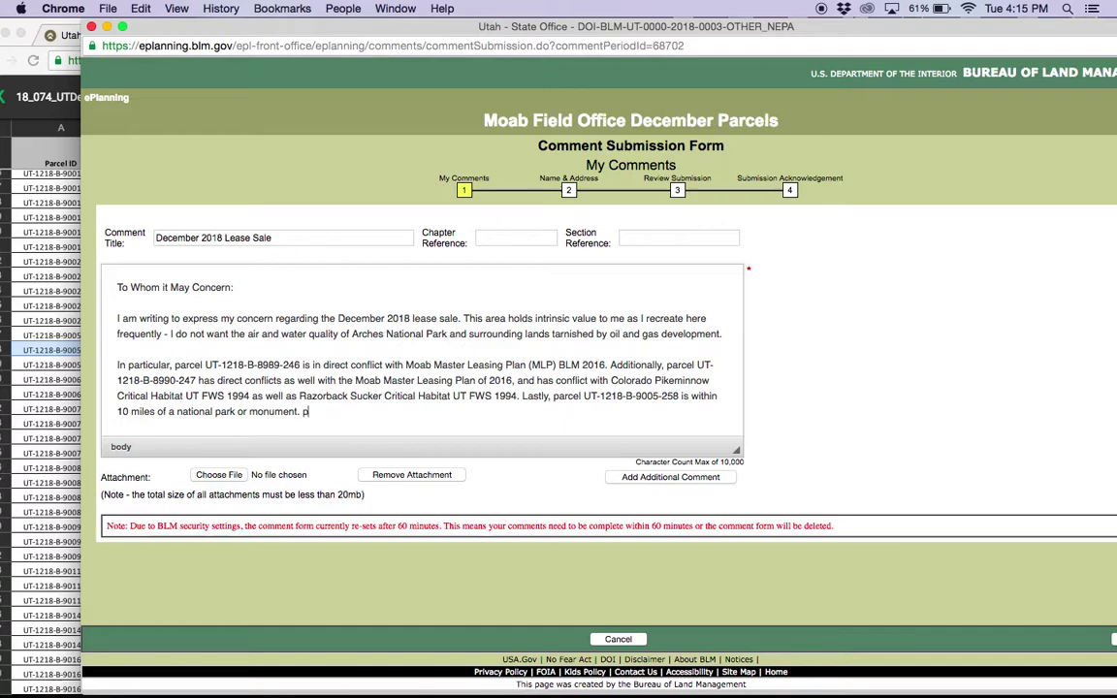
{"action": "type", "text": "Please consider removing these parcels from the lease sale."}
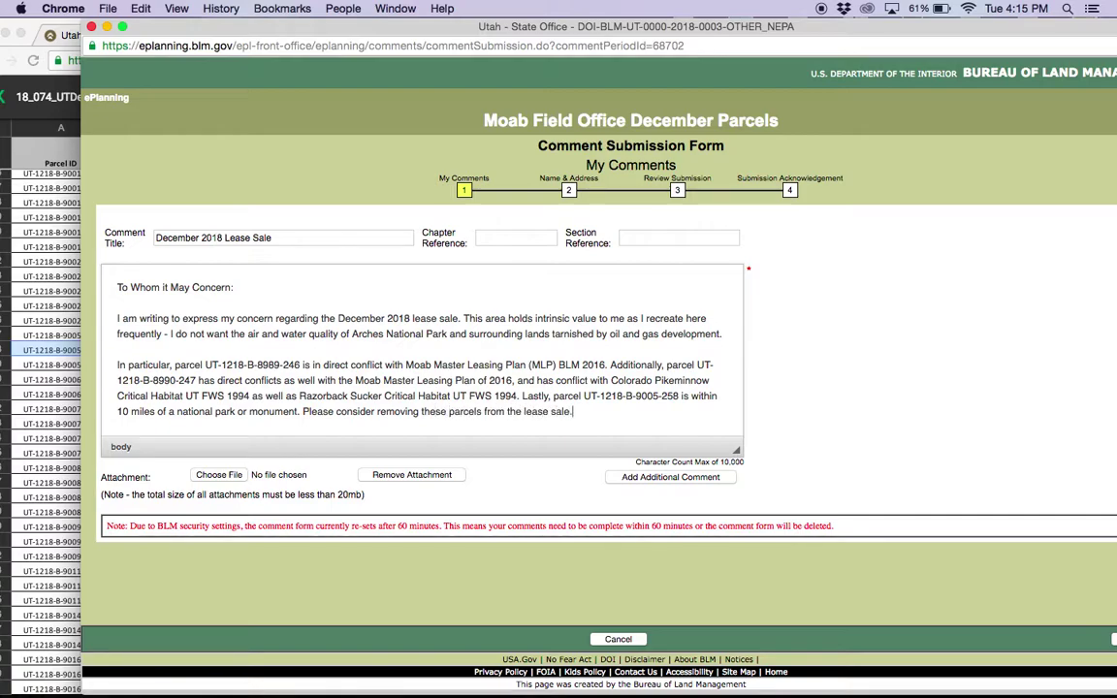
{"action": "key", "text": "Return"}
{"action": "type", "text": "Thank you!"}
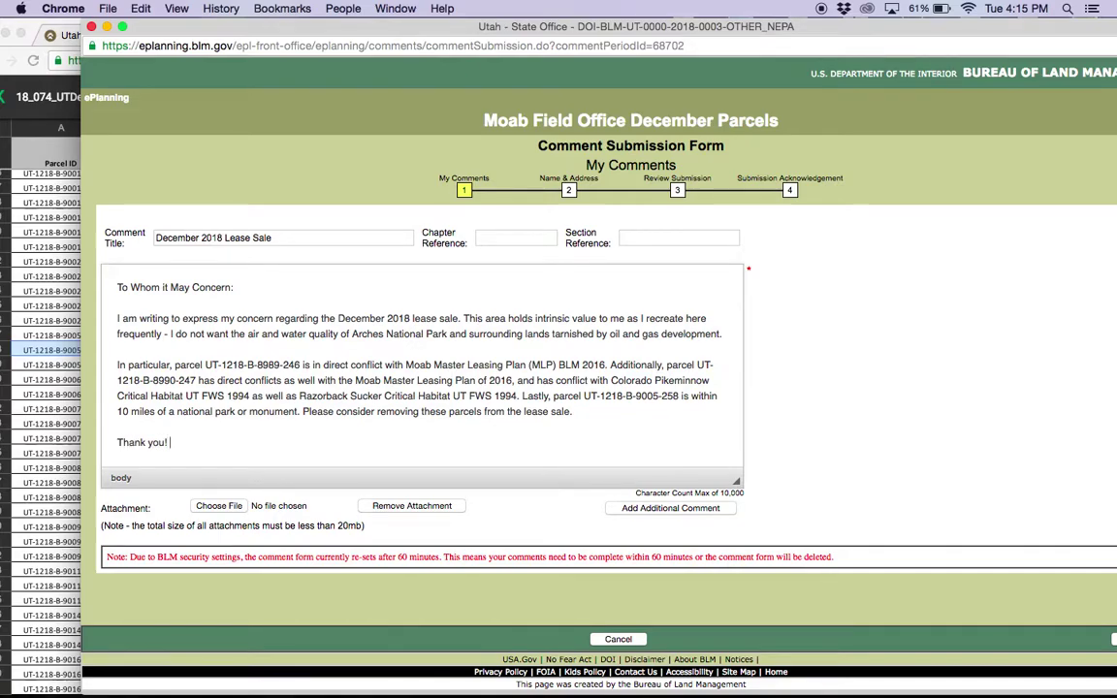
Sign the comment with the commenter's first name on a new line and proceed to the Name & Address page
{"action": "key", "text": "Return"}
{"action": "type", "text": "Erica"}
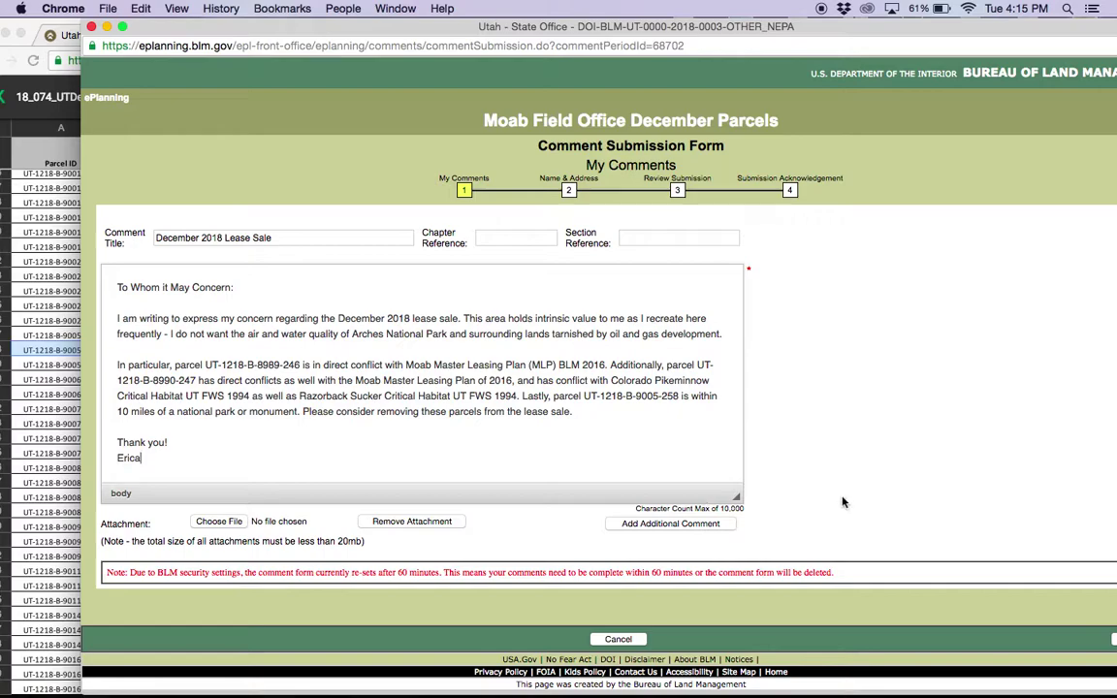
{"action": "left_click_drag", "start_coordinate": [736, 34], "coordinate": [686, 27]}
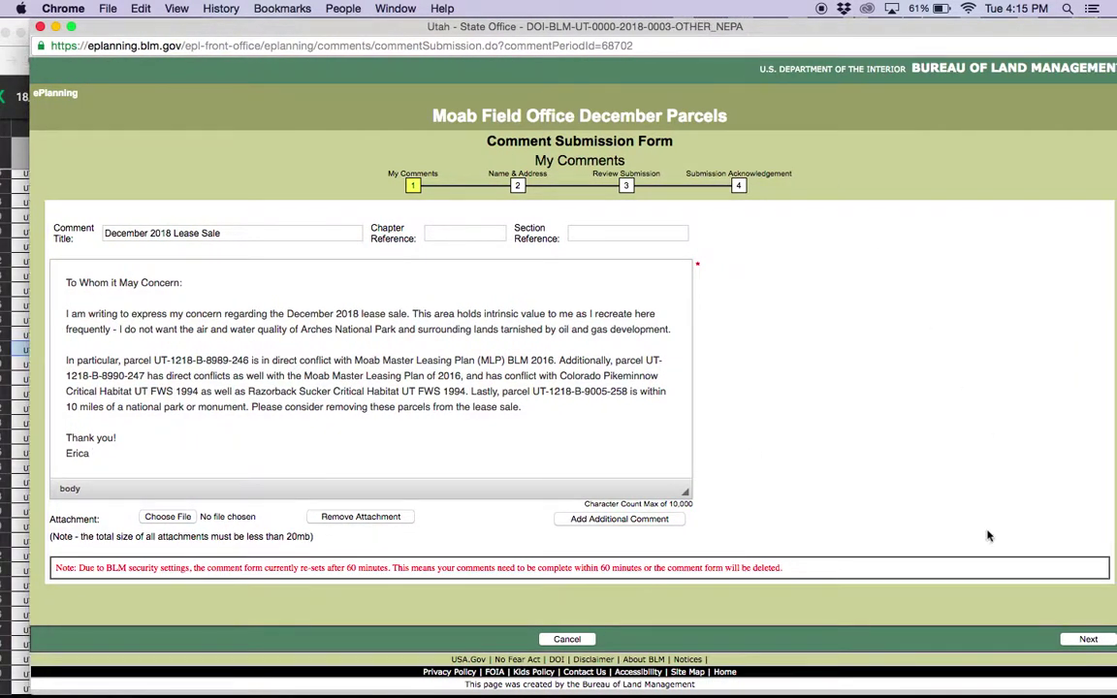
{"action": "left_click", "coordinate": [1085, 642]}
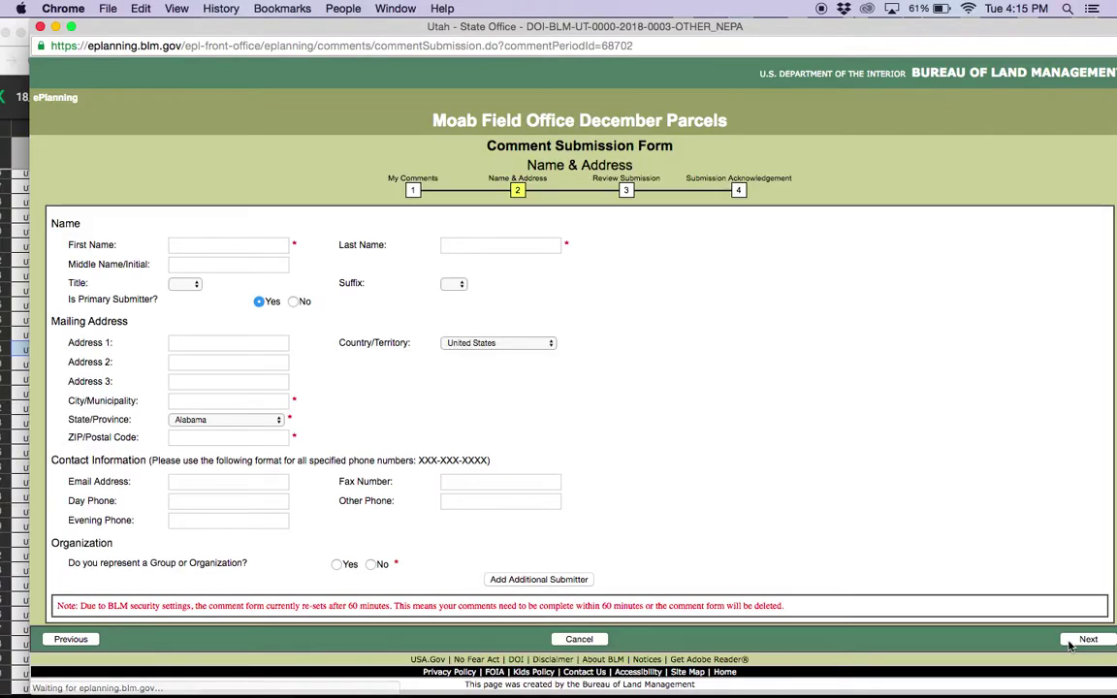
Autofill the submitter's name, mailing address and contact details, answer No to representing a group or organization, and proceed to the submission review
{"action": "left_click", "coordinate": [180, 244]}
{"action": "left_click", "coordinate": [183, 262]}
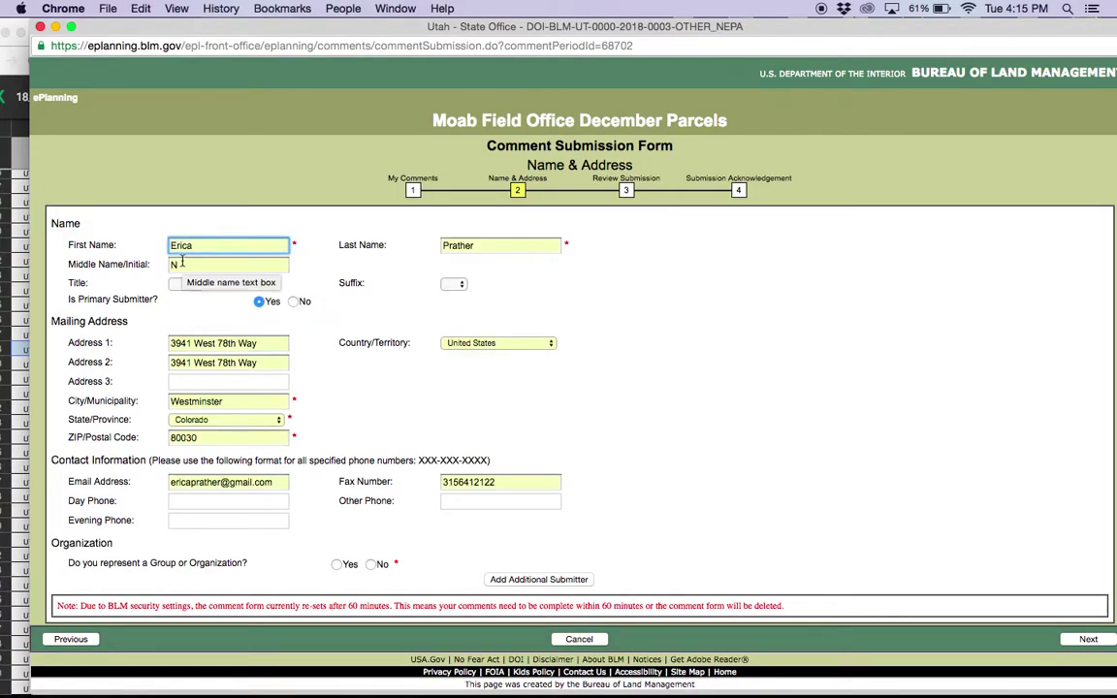
{"action": "left_click", "coordinate": [666, 375]}
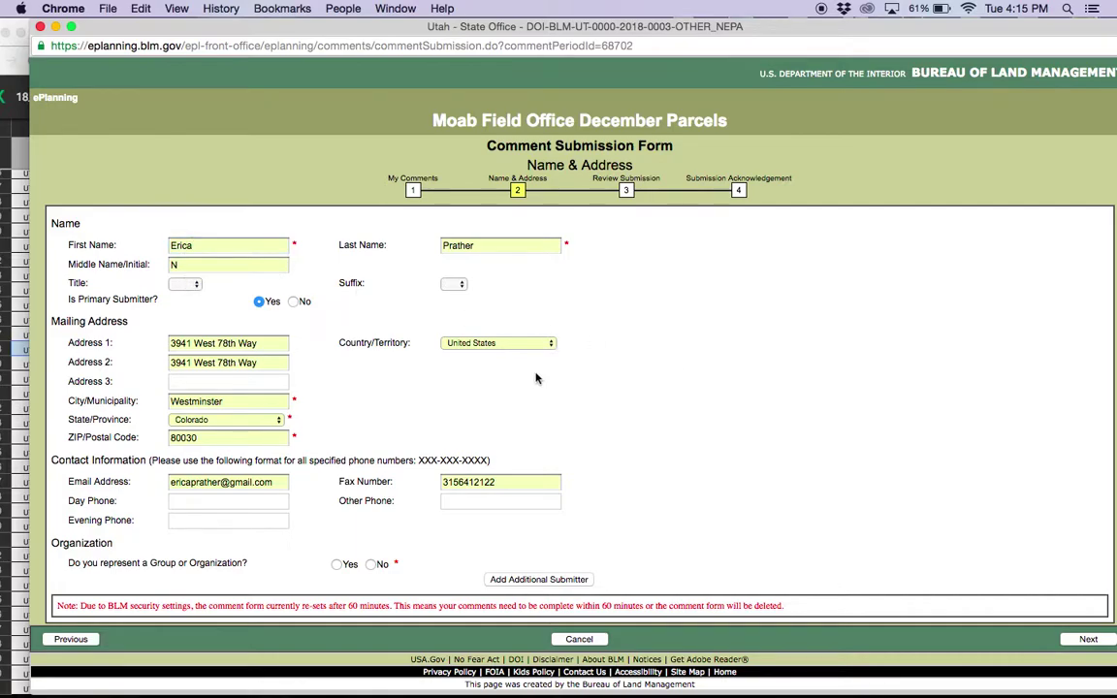
{"action": "scroll", "coordinate": [390, 378], "scroll_direction": "down", "scroll_amount": 1}
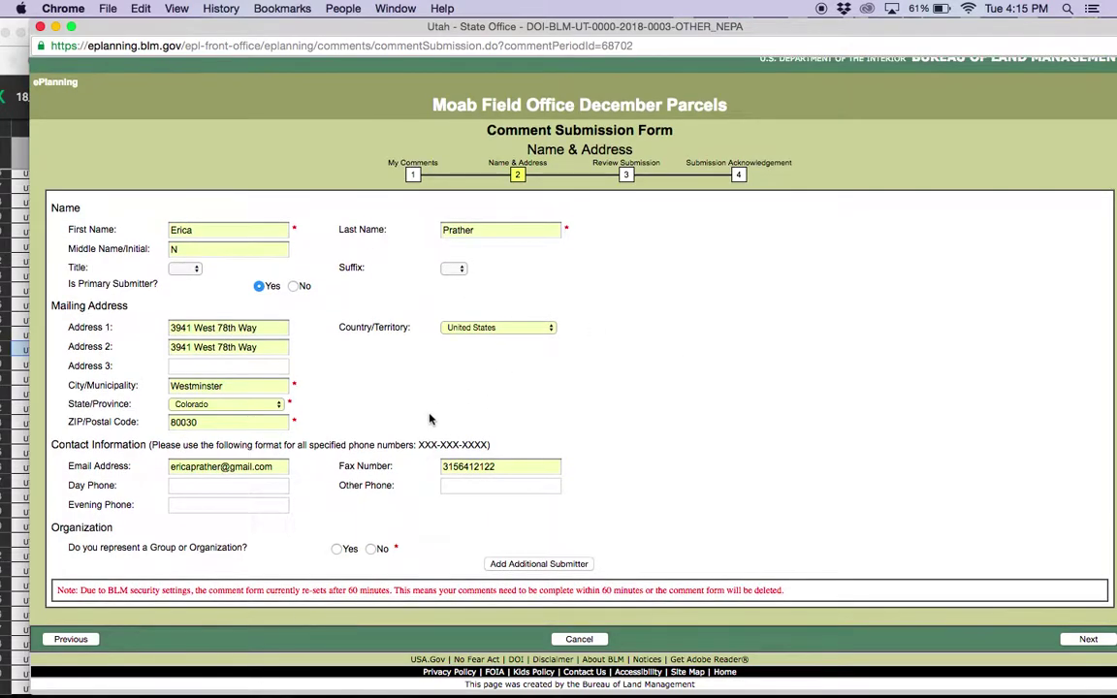
{"action": "left_click", "coordinate": [371, 550]}
{"action": "left_click", "coordinate": [1088, 641]}
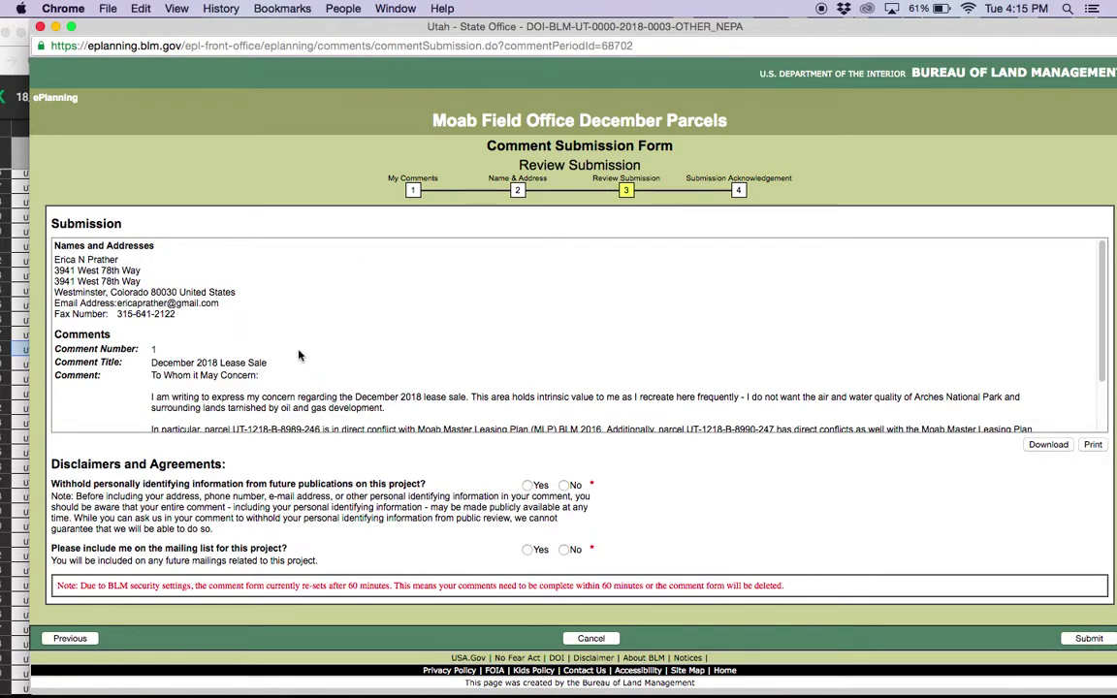
Review the full comment, choose Yes for withholding personally identifying information and Yes for the project mailing list, and submit it
{"action": "scroll", "coordinate": [242, 349], "scroll_direction": "down", "scroll_amount": 3}
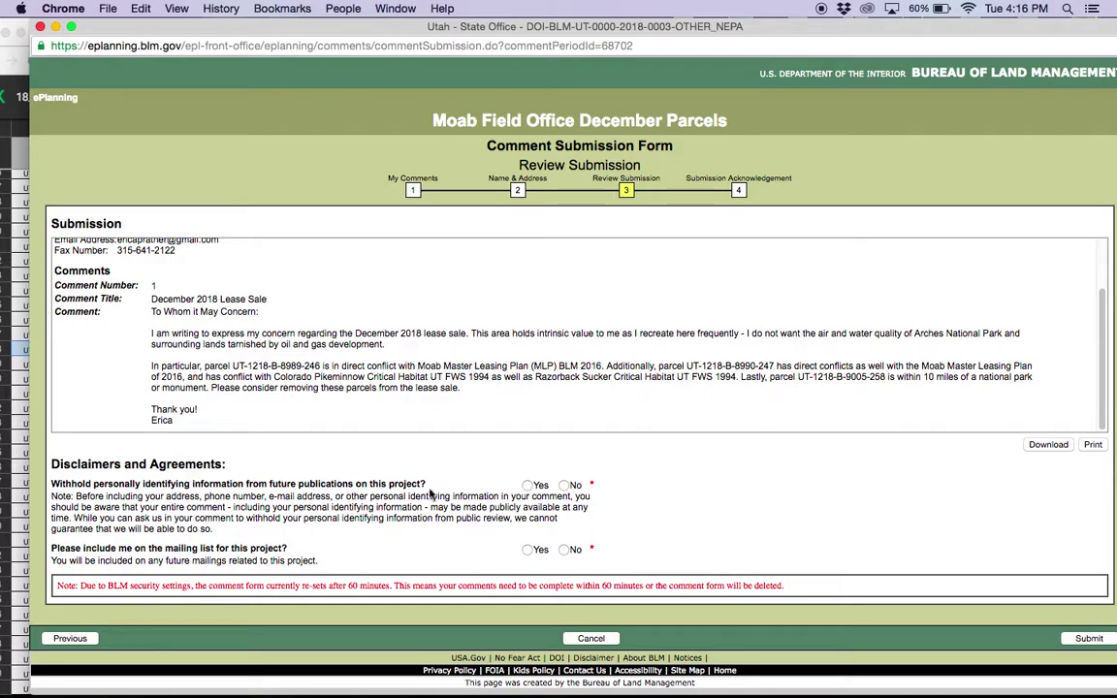
{"action": "left_click", "coordinate": [528, 485]}
{"action": "left_click", "coordinate": [527, 551]}
{"action": "left_click", "coordinate": [1087, 640]}
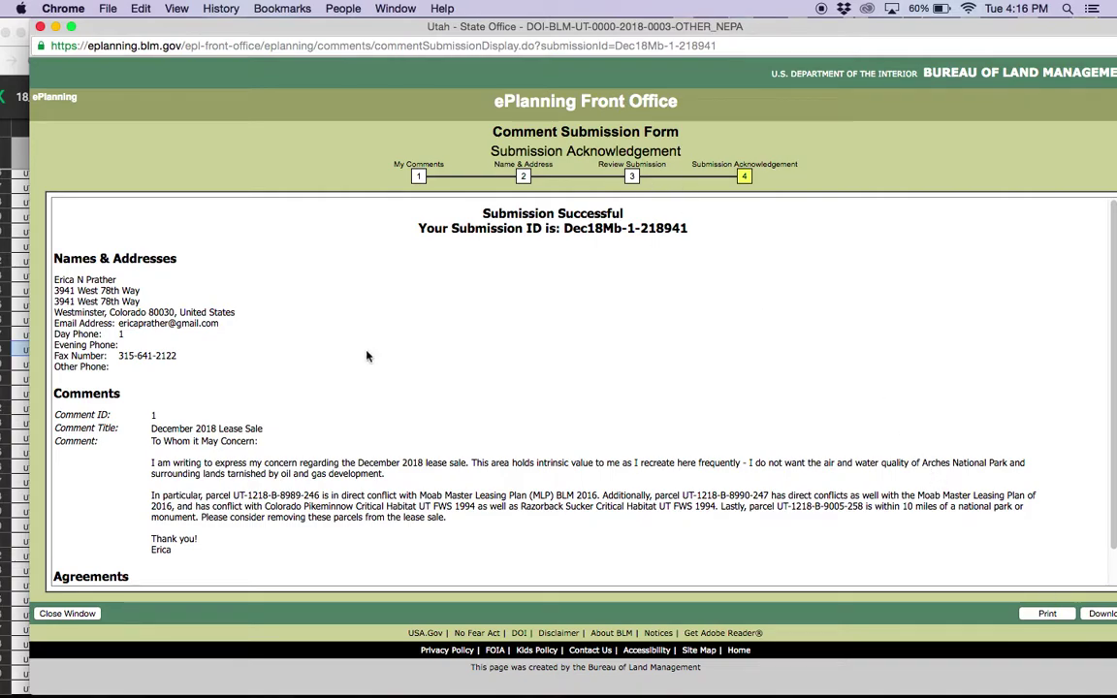
Close the Comment Submission Wizard and return to Rocky Mountain Wild's Utah oil and gas page
{"action": "left_click", "coordinate": [68, 613]}
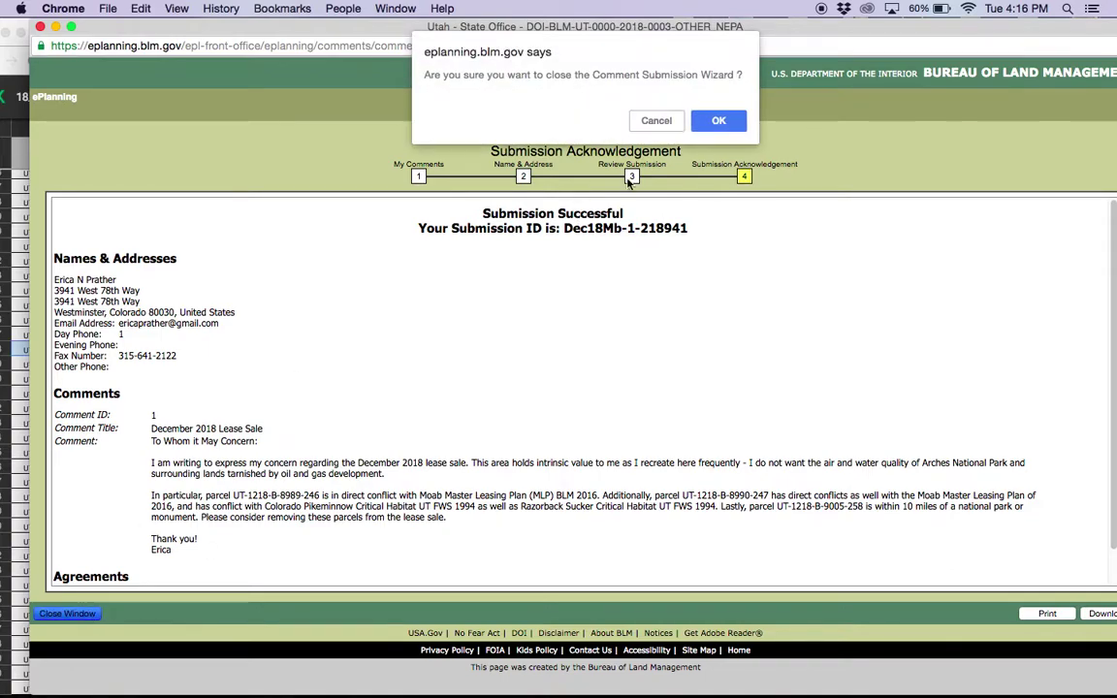
{"action": "left_click", "coordinate": [717, 120]}
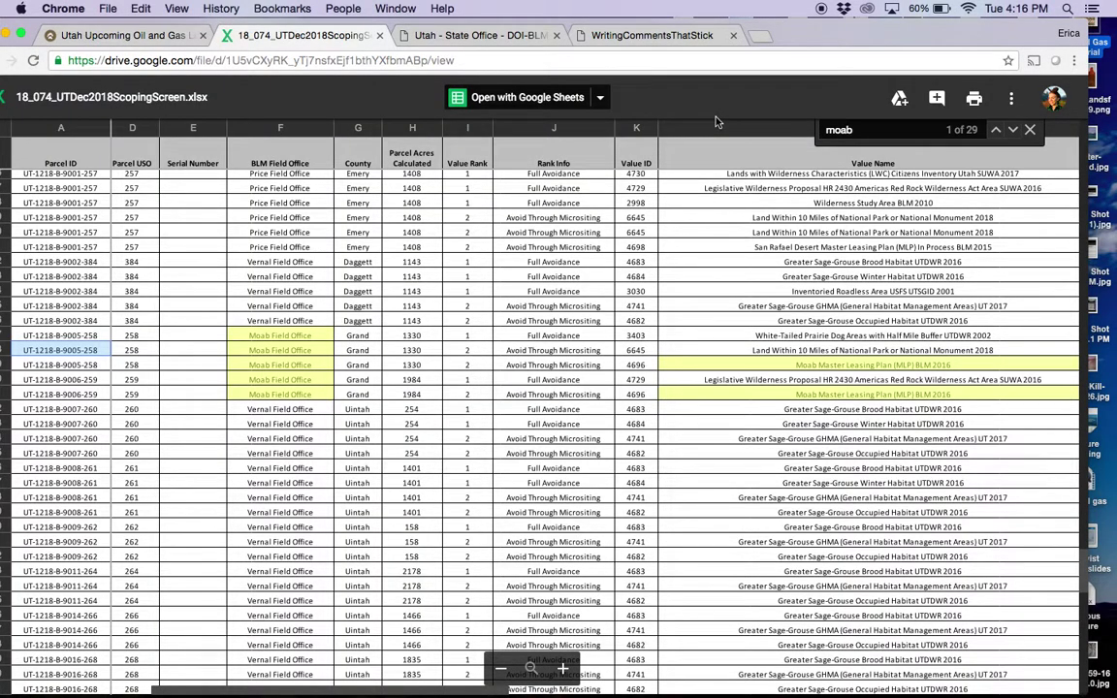
{"action": "left_click", "coordinate": [136, 36]}
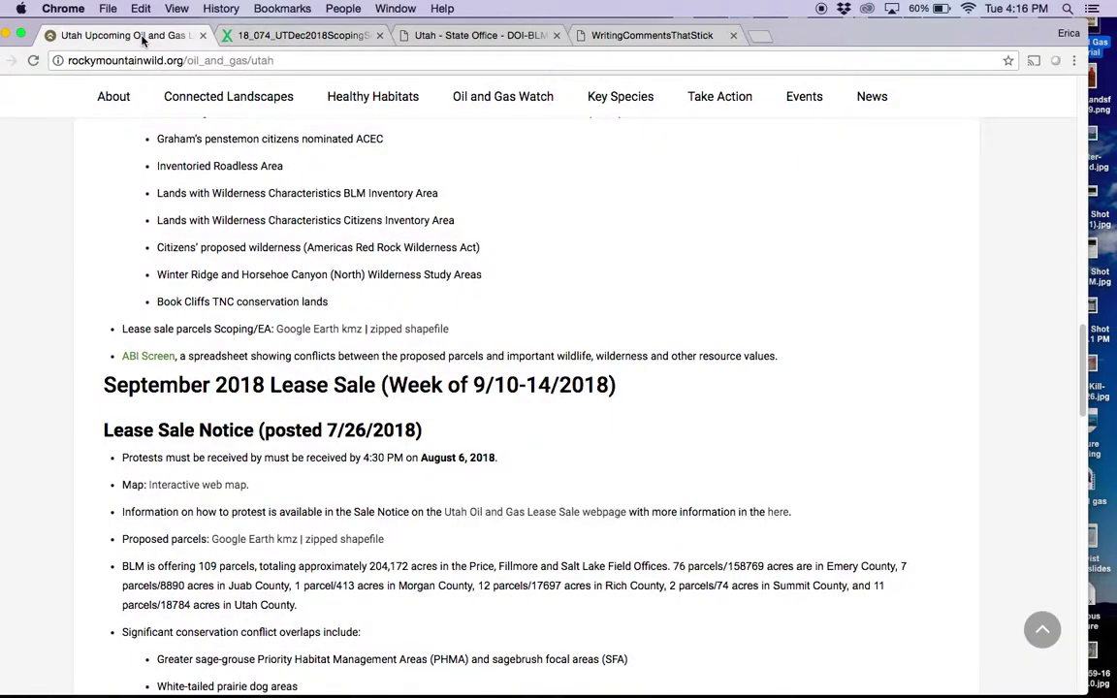